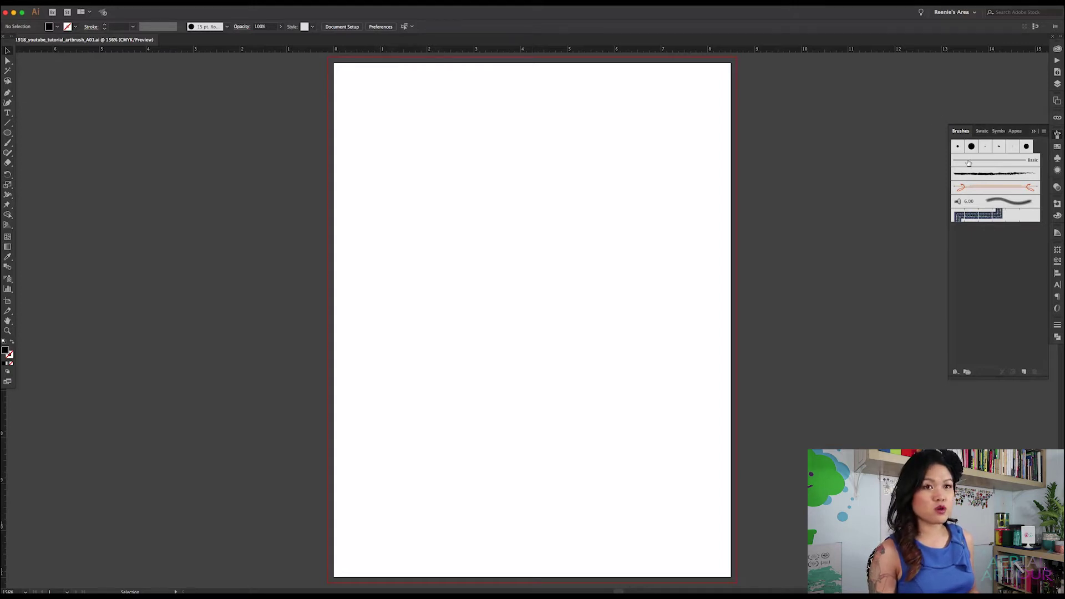
- Reopen the Brushes panel from the dock and pick the 5 pt. Round brush
click(1060, 136)
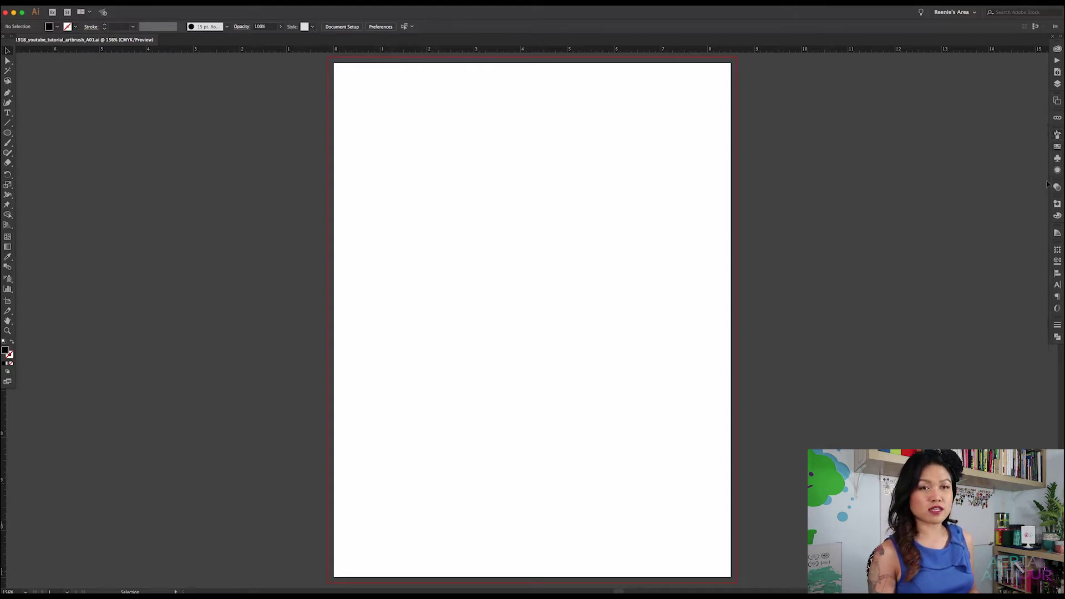
click(1058, 136)
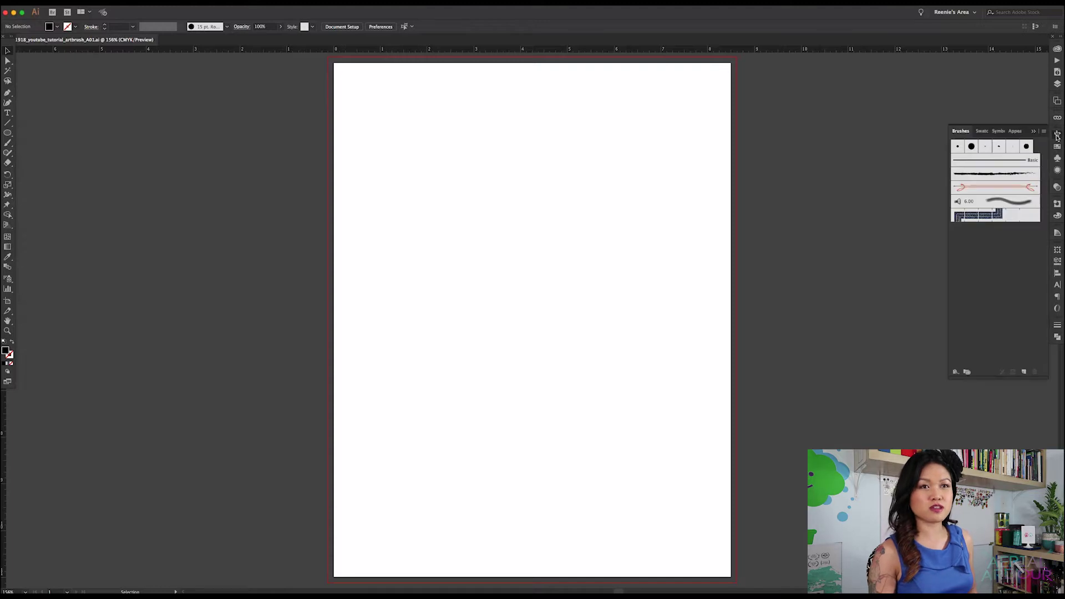
click(957, 148)
click(971, 147)
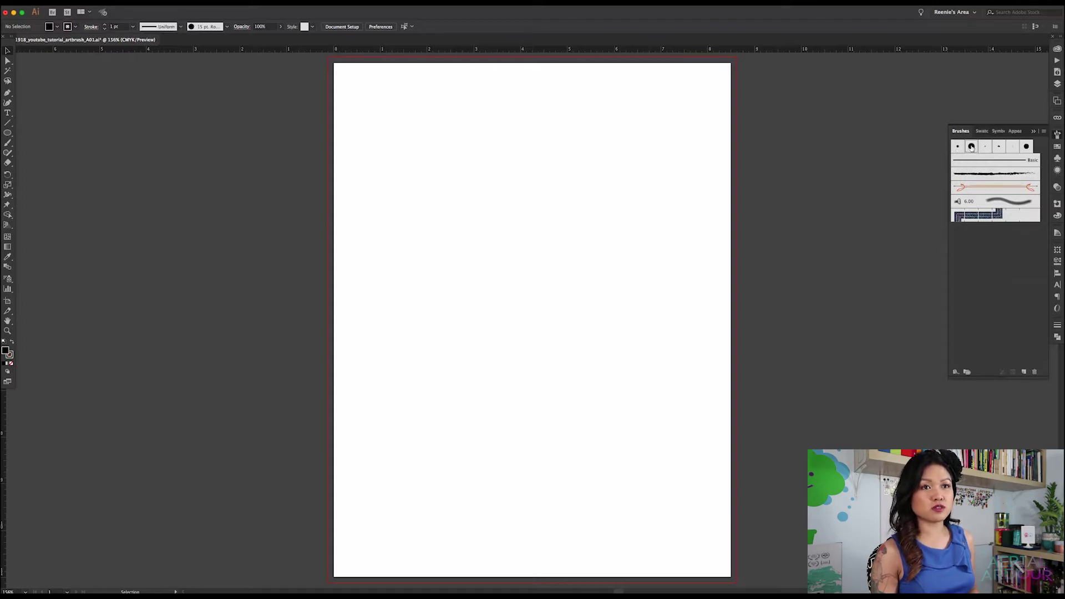
click(983, 147)
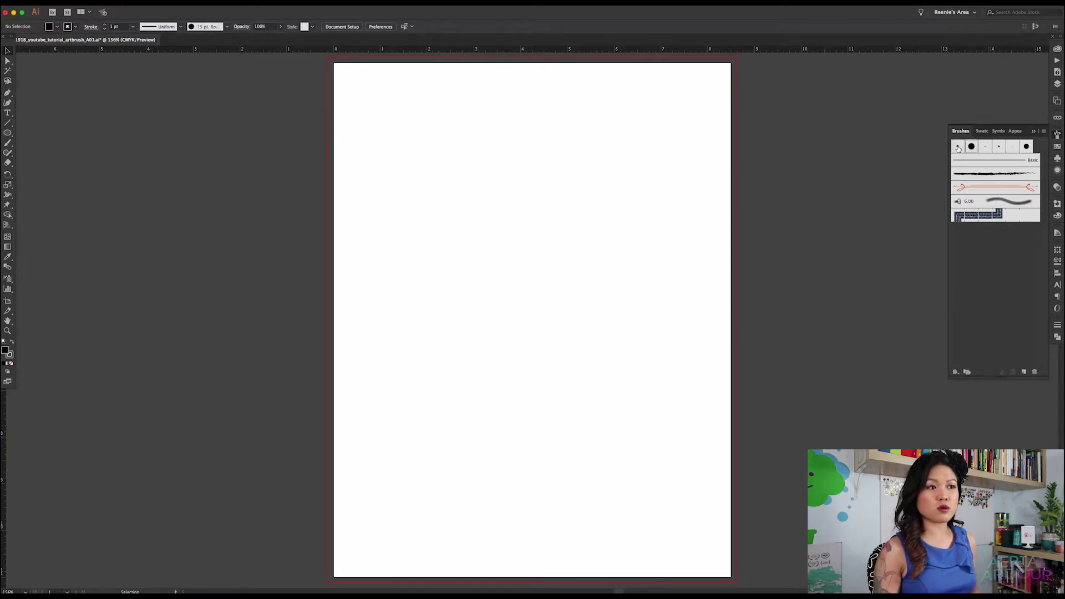
- Inspect the 5 pt. Round brush options without changes, reselect it, and activate the Paintbrush tool
double_click(958, 147)
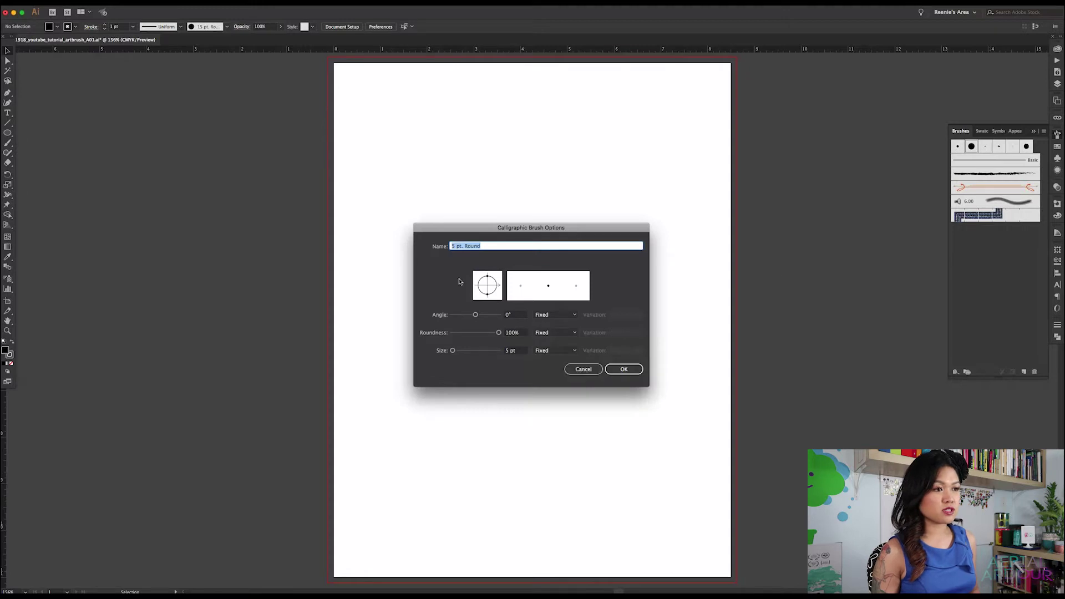
click(584, 370)
click(957, 147)
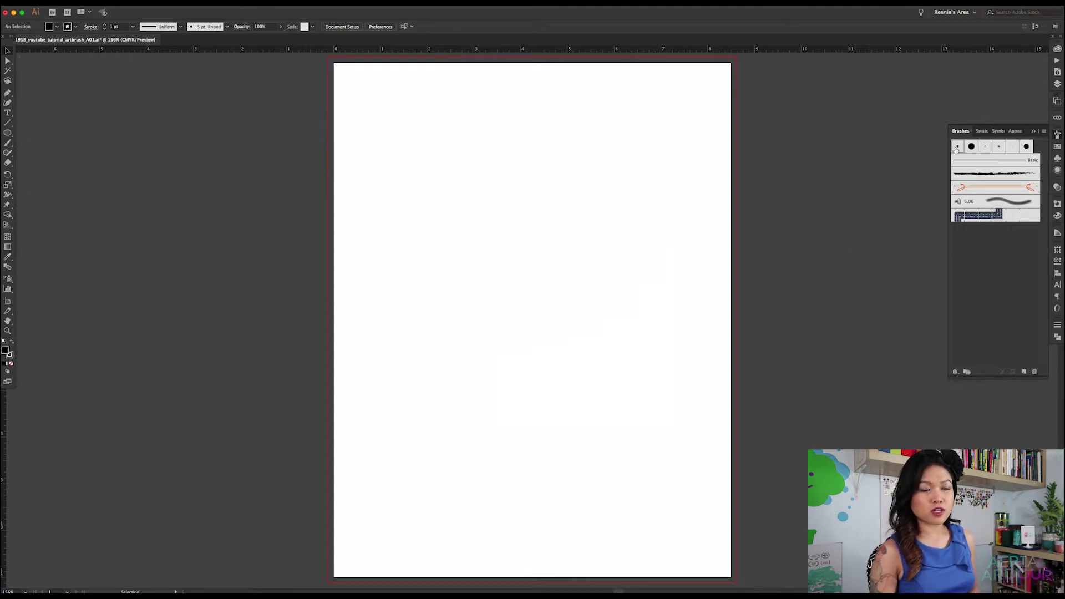
click(8, 144)
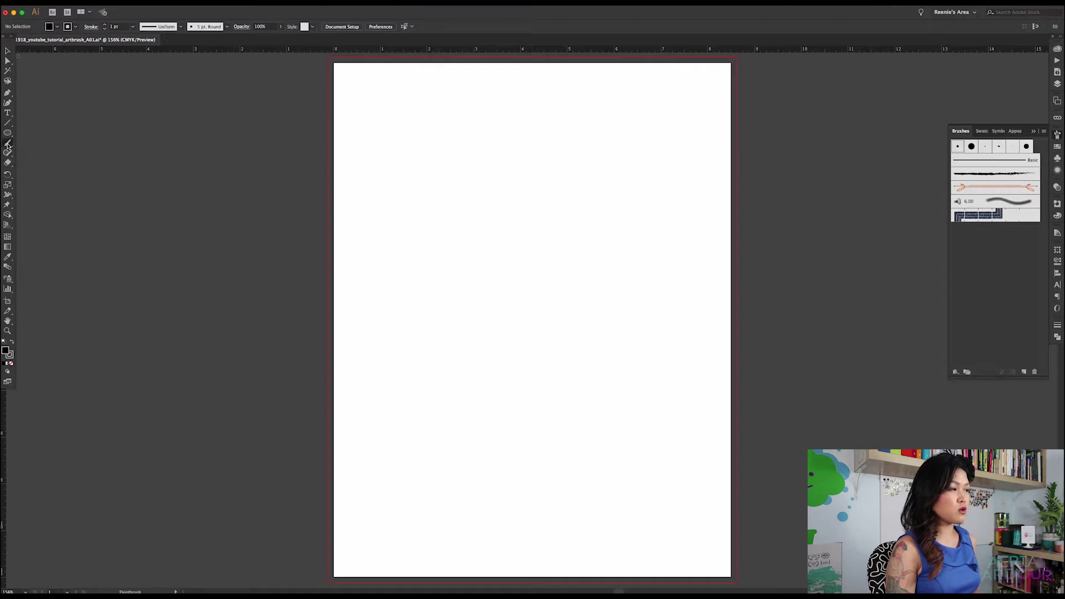
click(8, 145)
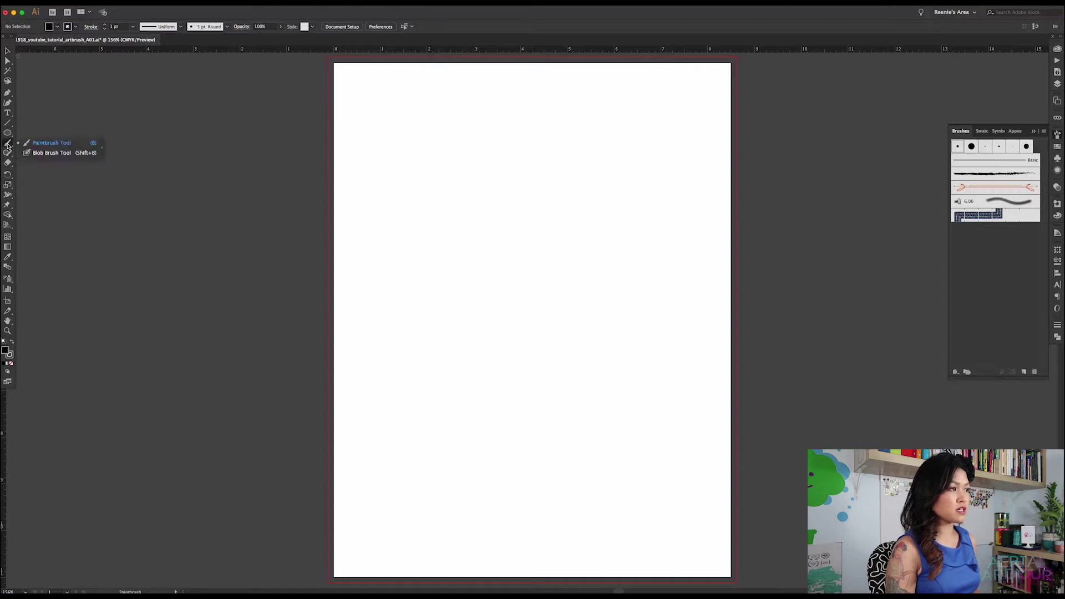
click(37, 145)
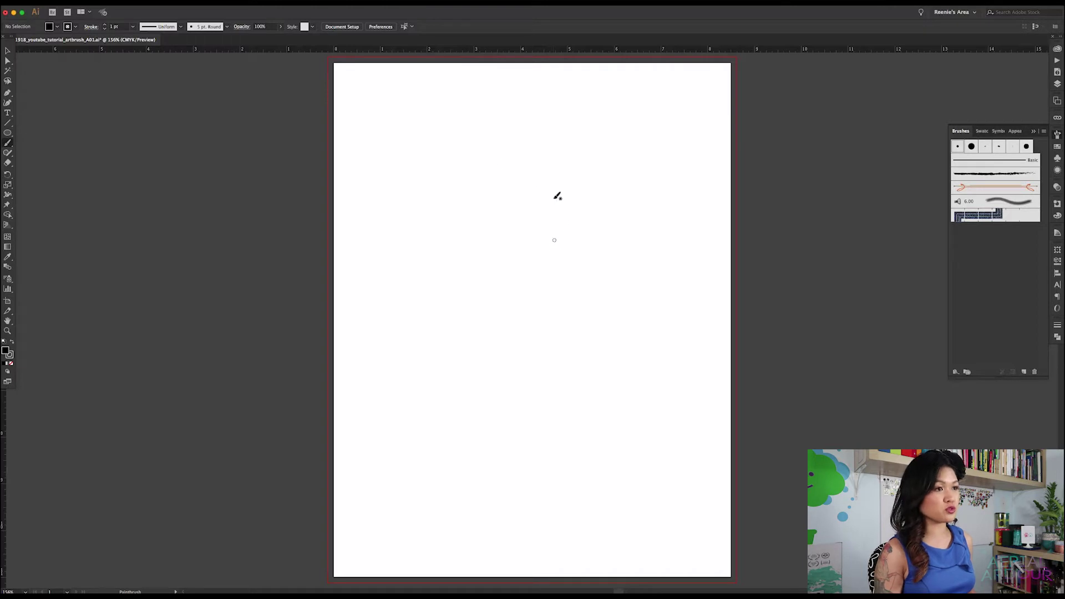
mouse_move(410, 165)
mouse_down()
mouse_move(377, 187)
mouse_move(430, 135)
mouse_move(373, 240)
mouse_up()
drag(400, 199, 414, 242)
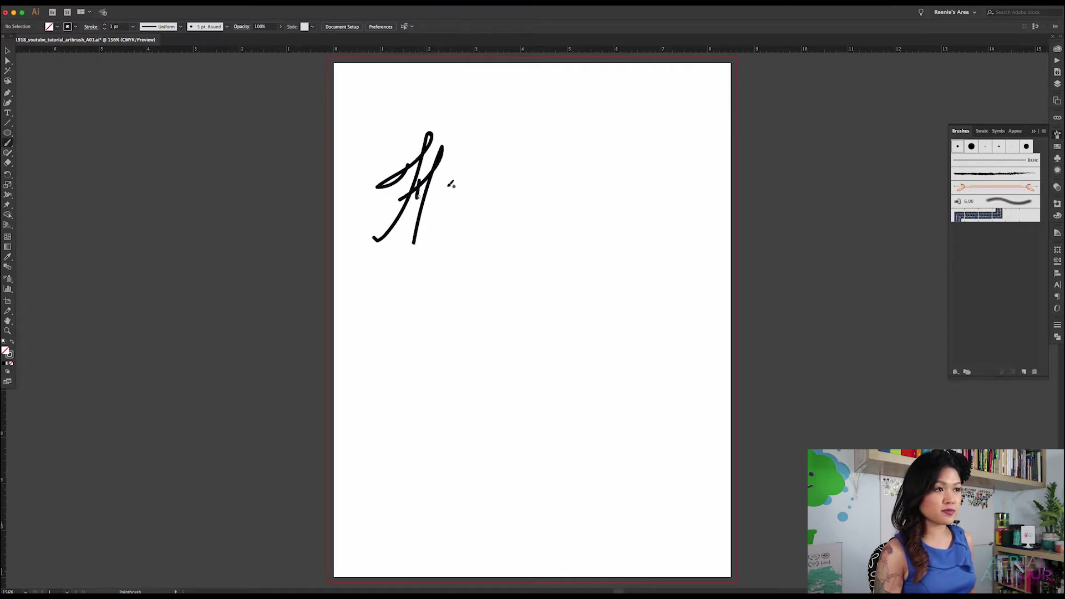
mouse_move(434, 193)
mouse_down()
mouse_move(477, 146)
mouse_move(508, 190)
mouse_move(530, 150)
mouse_move(545, 170)
mouse_up()
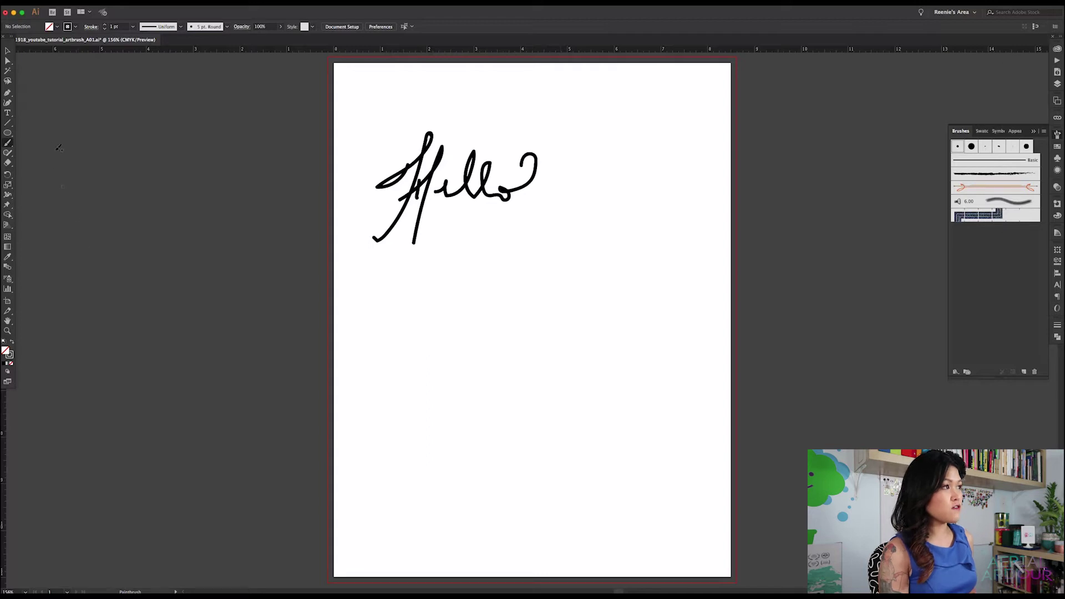
click(8, 50)
drag(606, 100, 330, 282)
key(Delete)
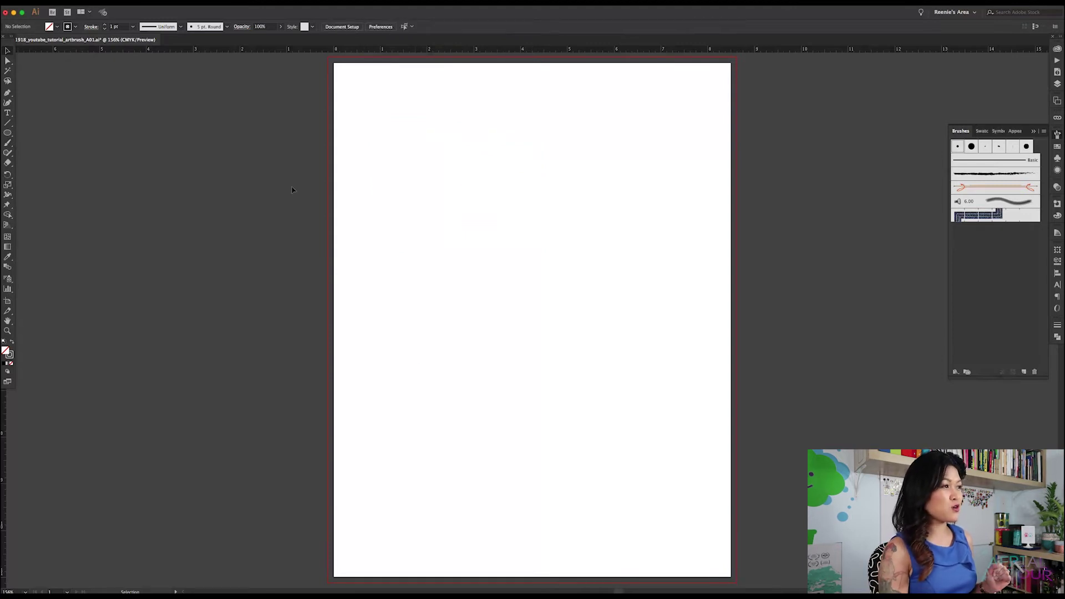
- Draw a tall thin ellipse near the top centre and swap fill and stroke so it's solid black
click(8, 133)
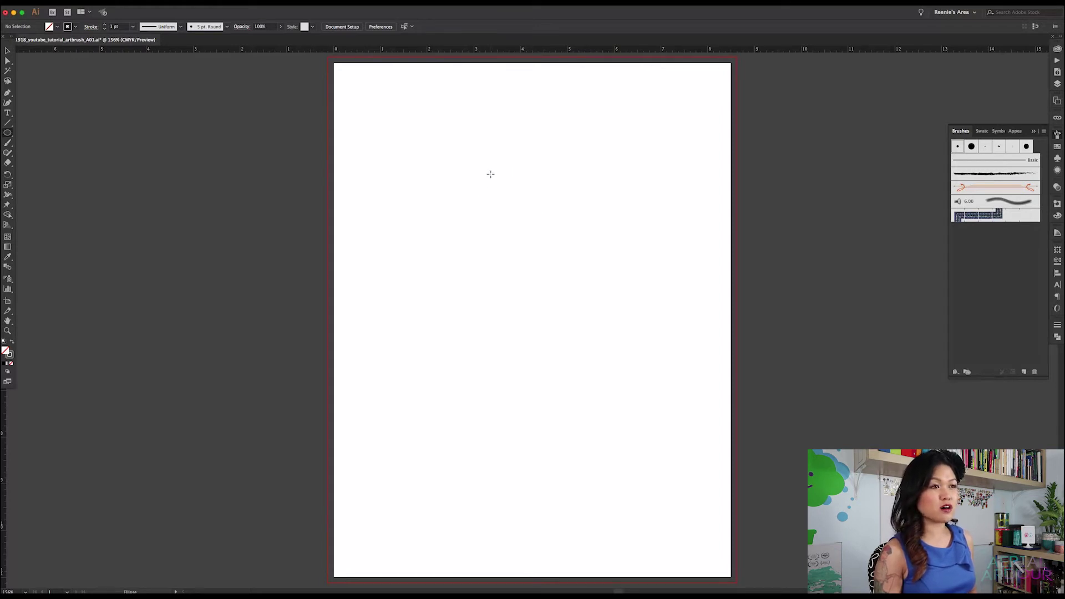
drag(505, 162, 514, 300)
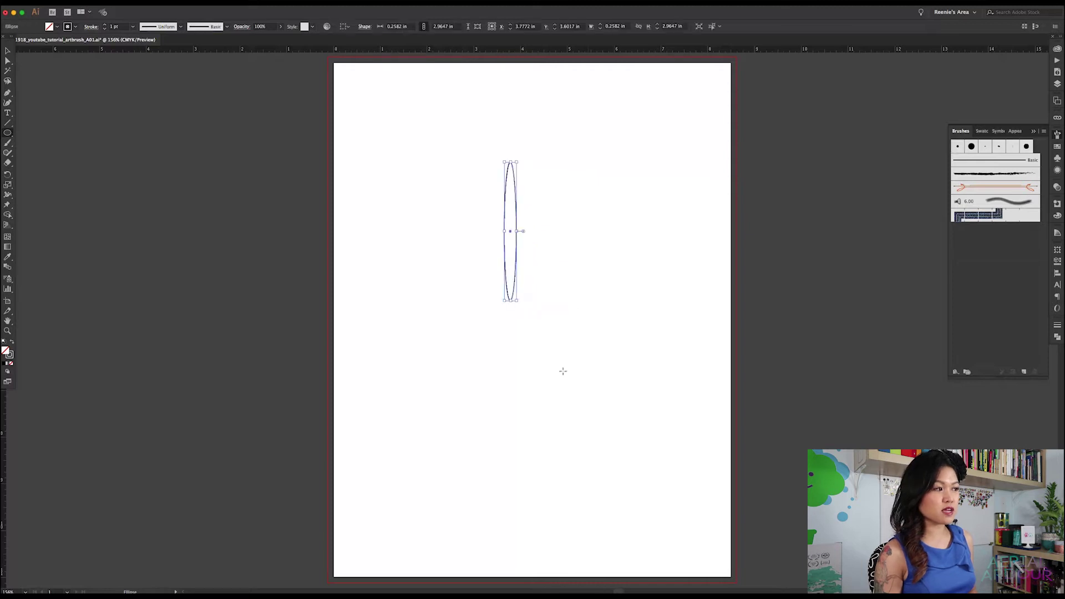
click(12, 343)
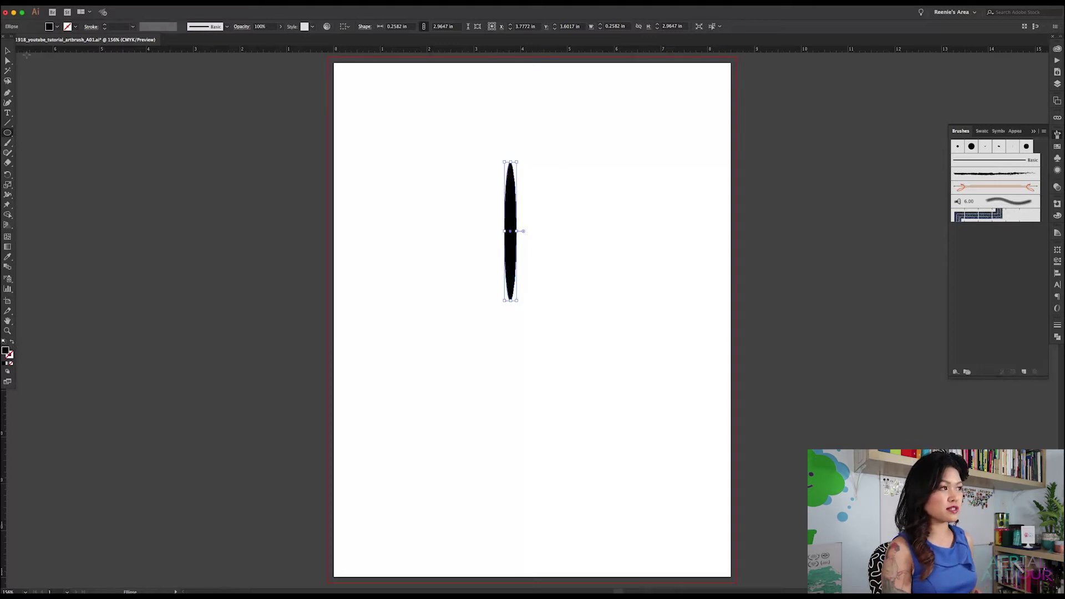
click(8, 51)
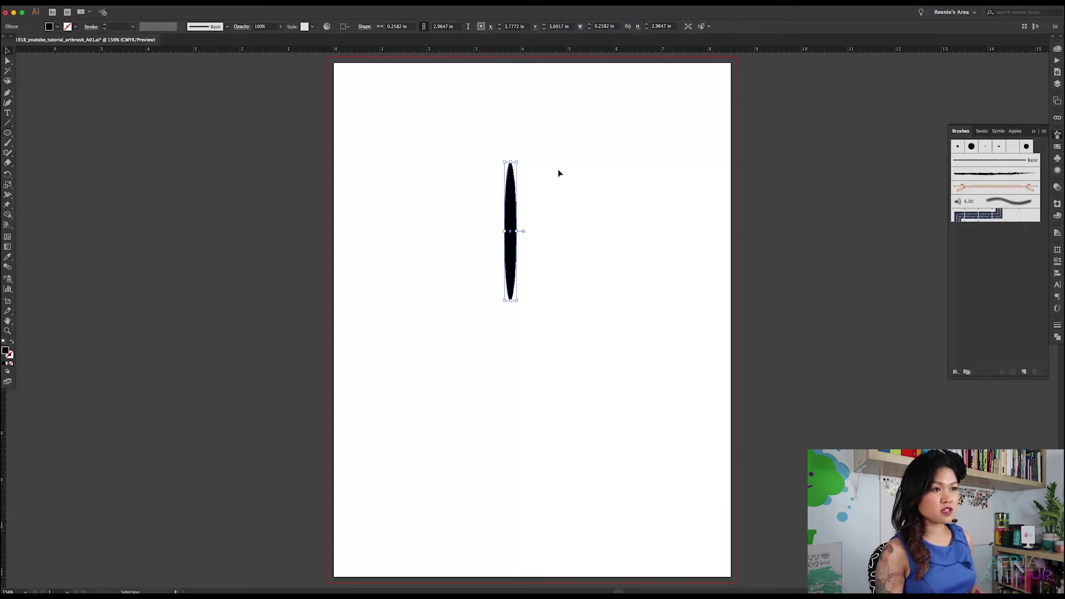
drag(574, 142, 446, 344)
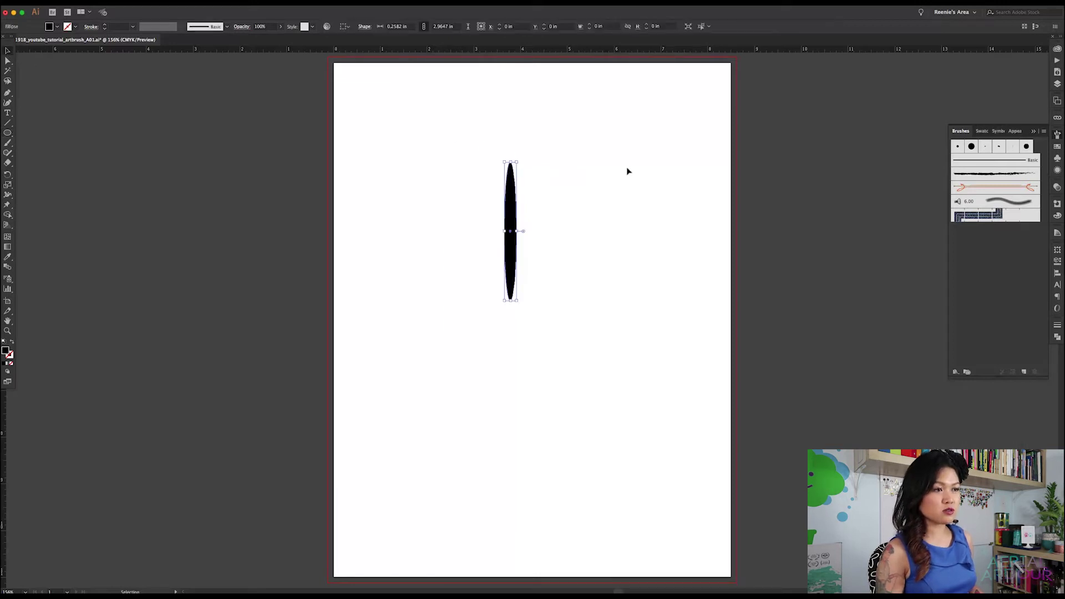
click(649, 166)
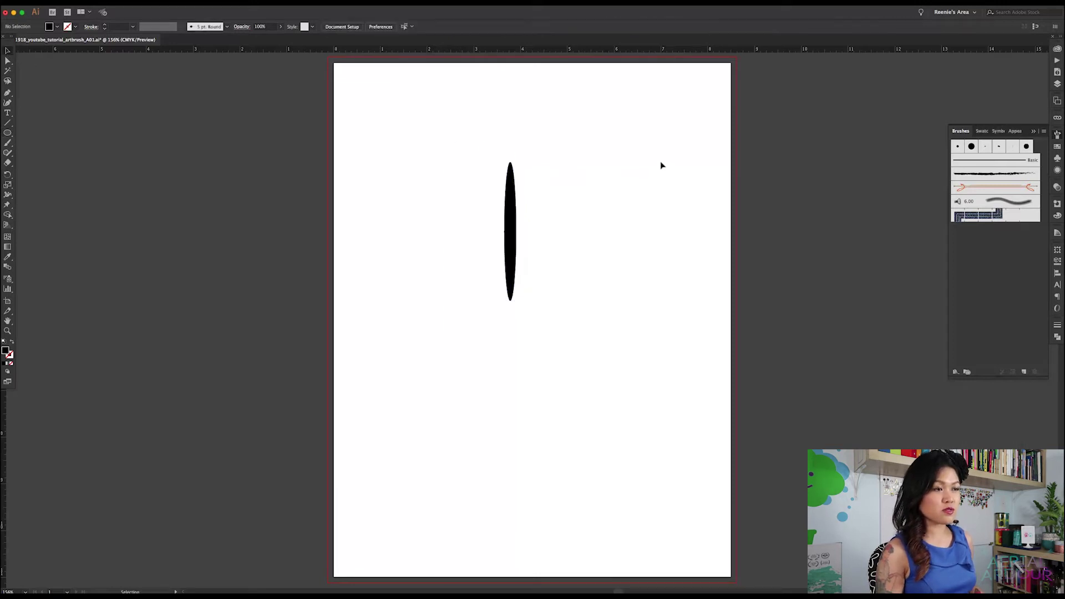
click(7, 94)
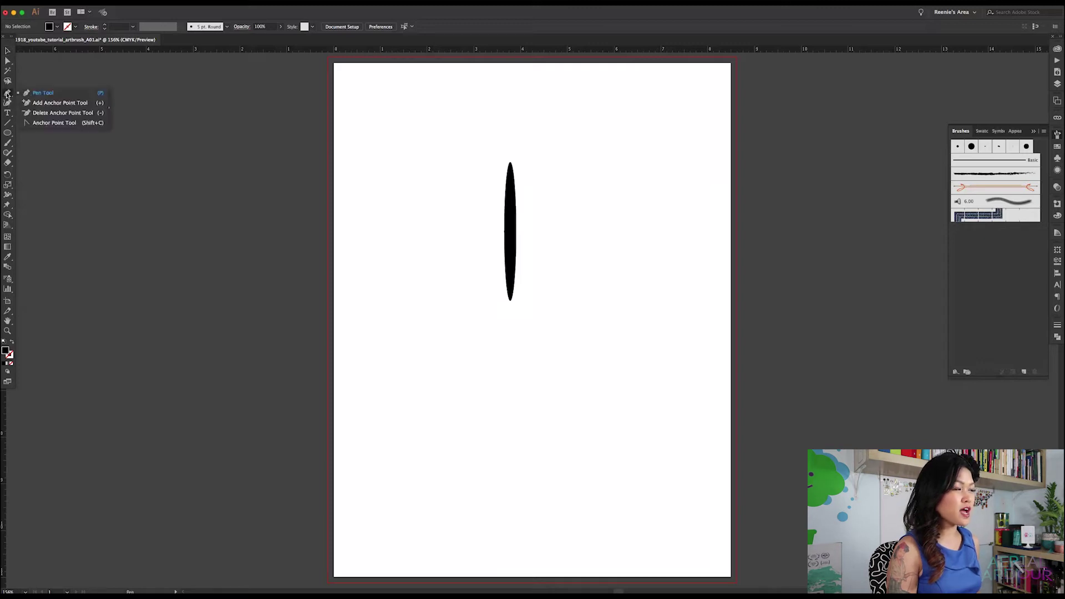
click(40, 123)
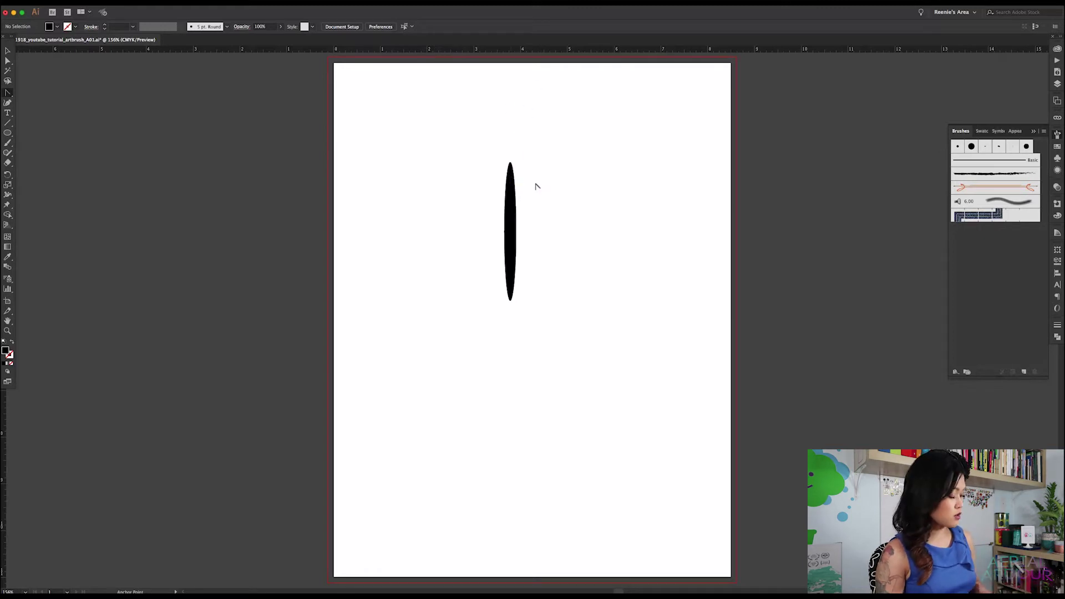
key(v)
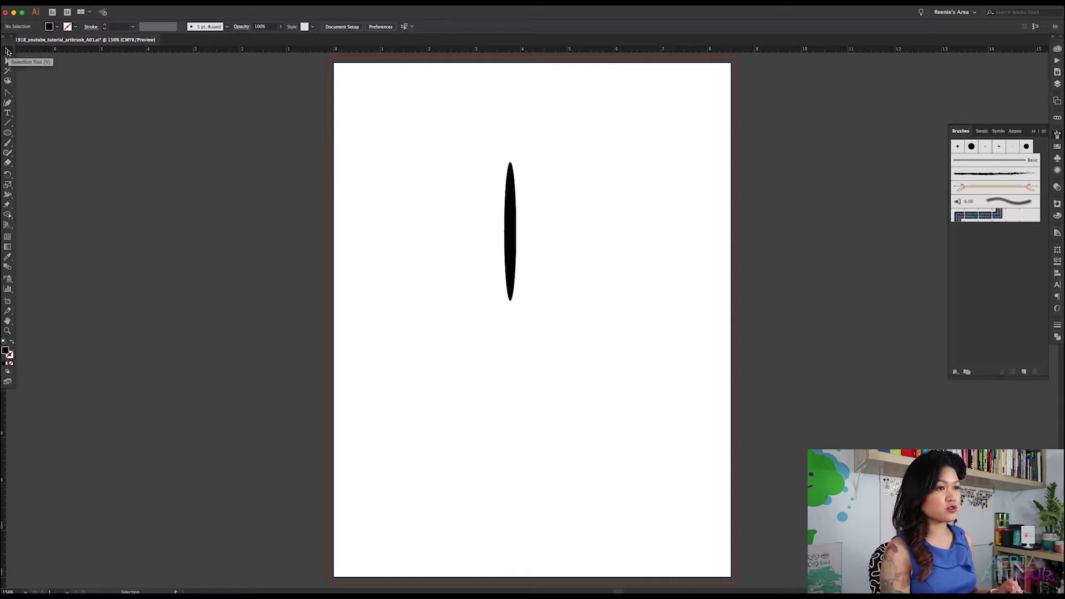
drag(549, 137, 416, 440)
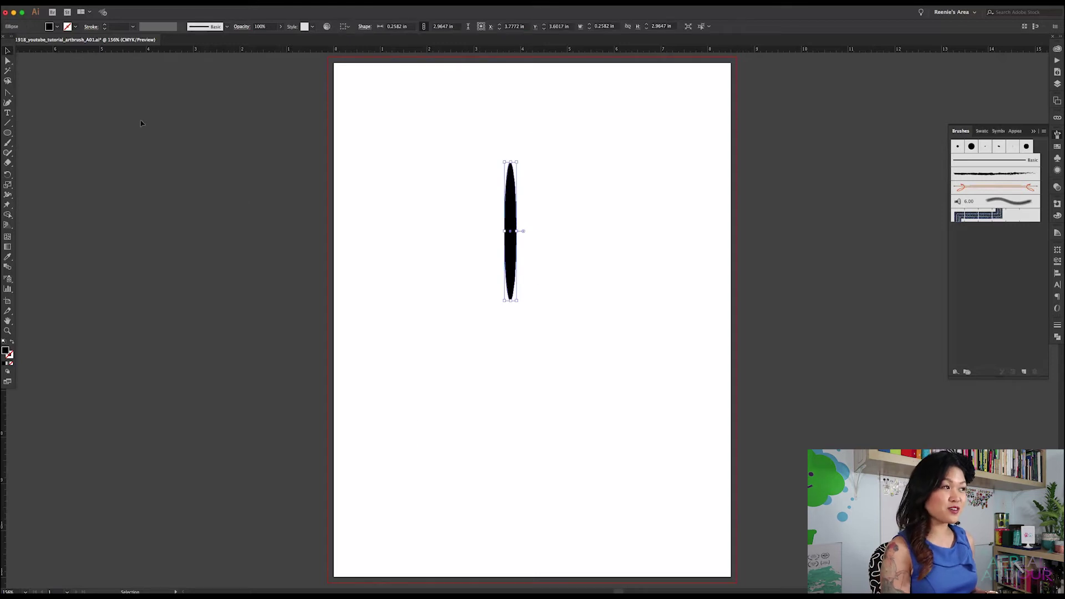
- Use the Anchor Point tool to sharpen the ellipse's top anchor and taper its bottom curve to a point
click(8, 94)
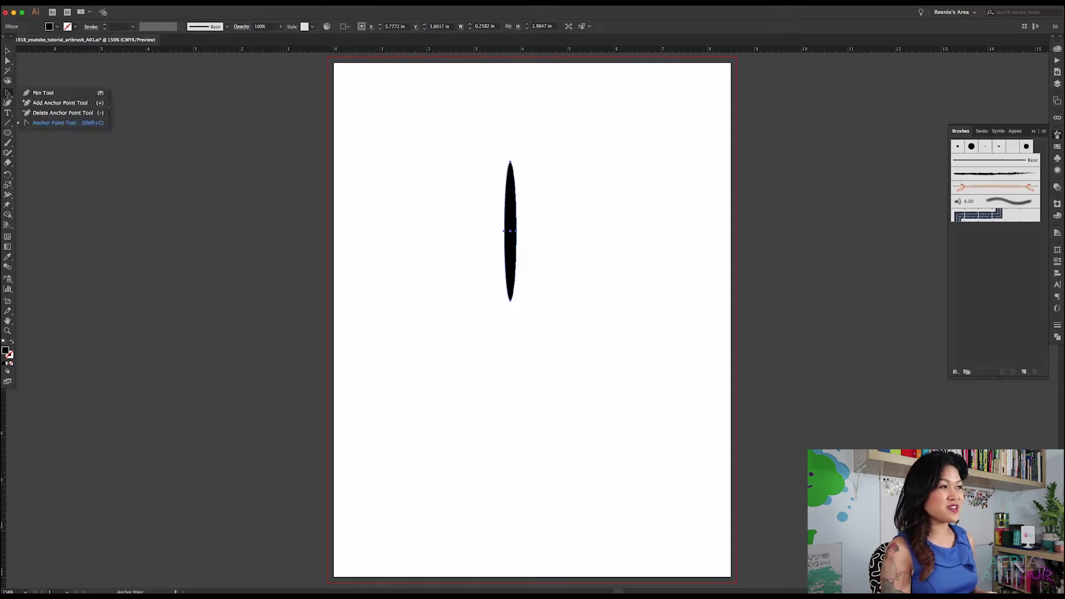
drag(11, 95, 102, 121)
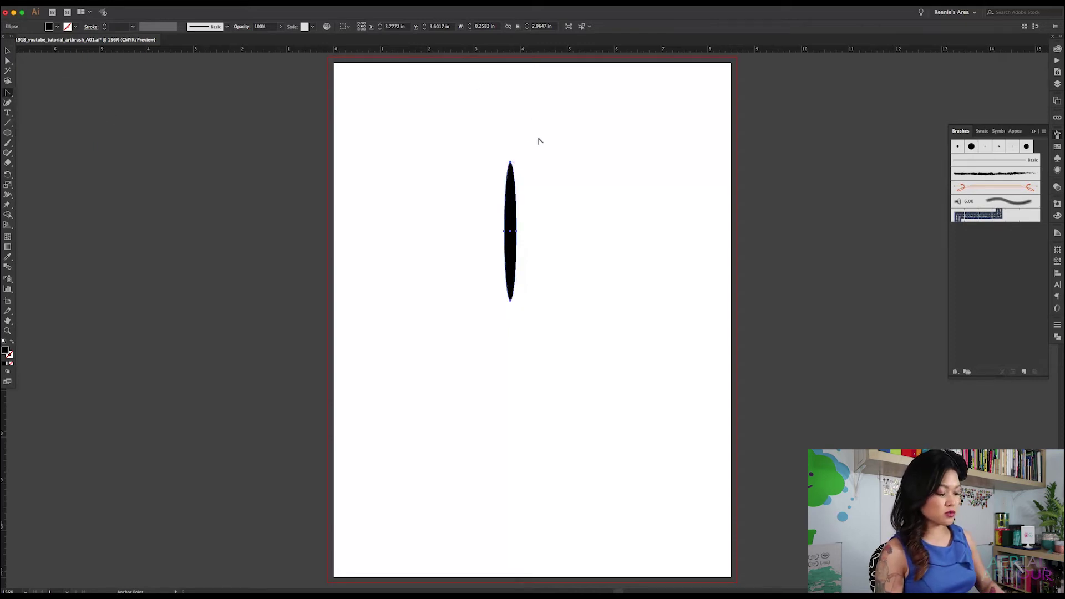
key(super+equal)
key(super+equal)
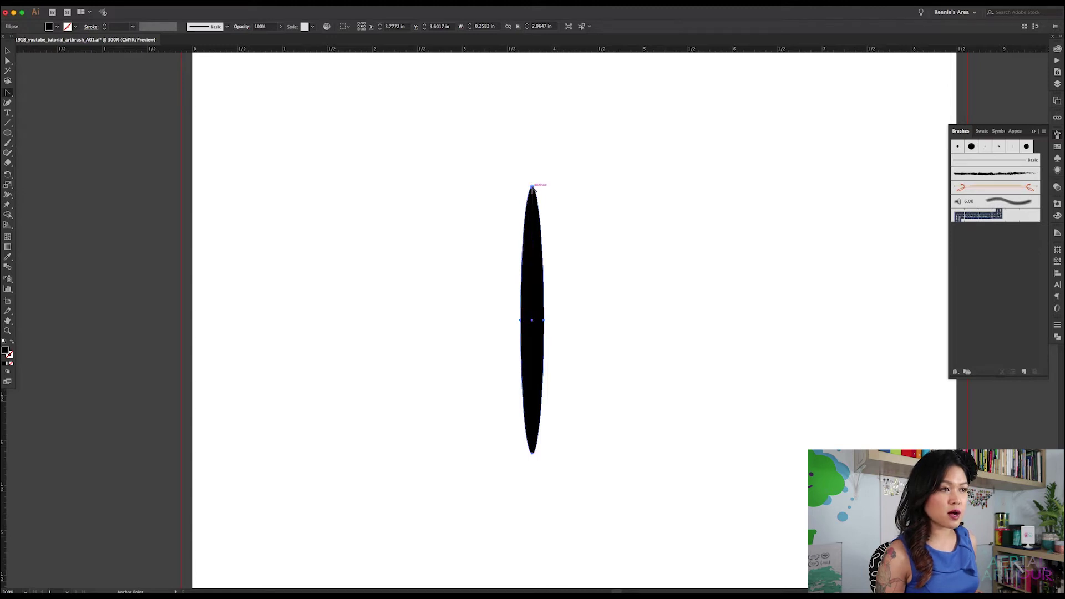
click(532, 187)
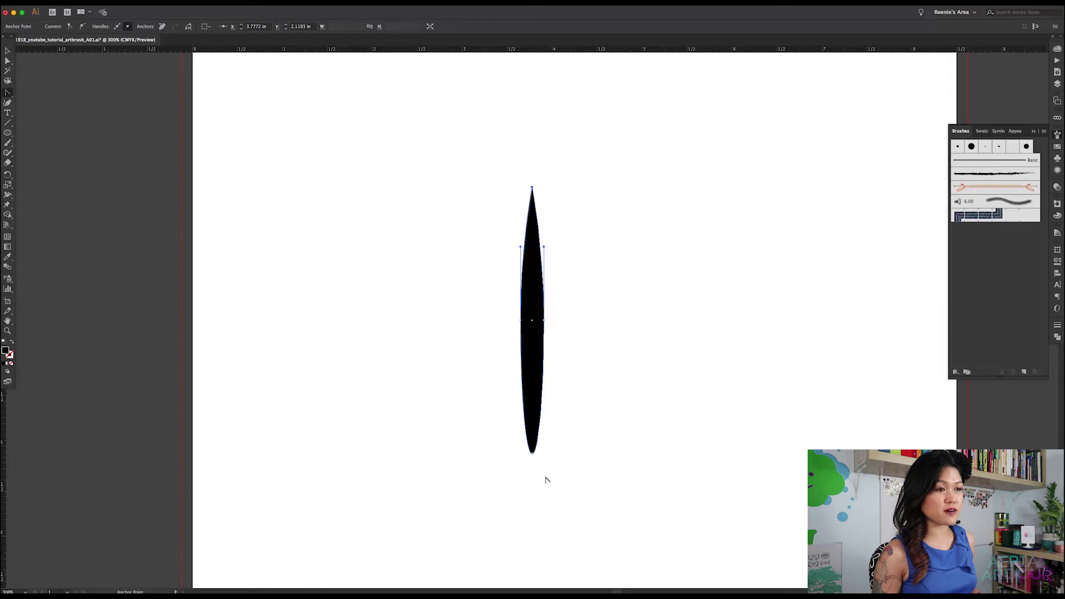
mouse_move(544, 477)
mouse_down()
mouse_move(531, 454)
mouse_move(541, 471)
mouse_up()
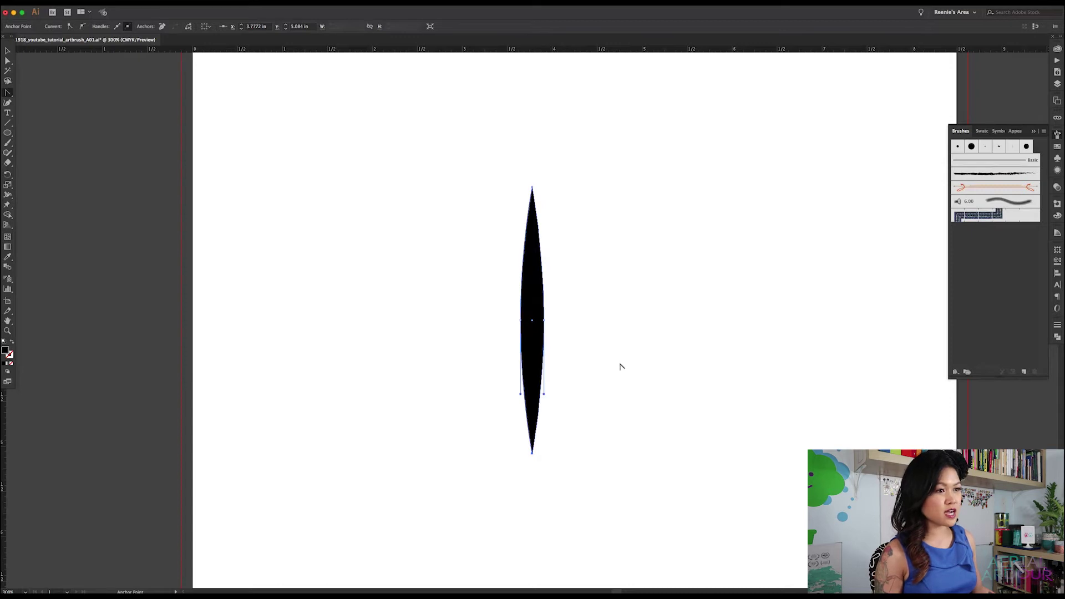
key(super+0)
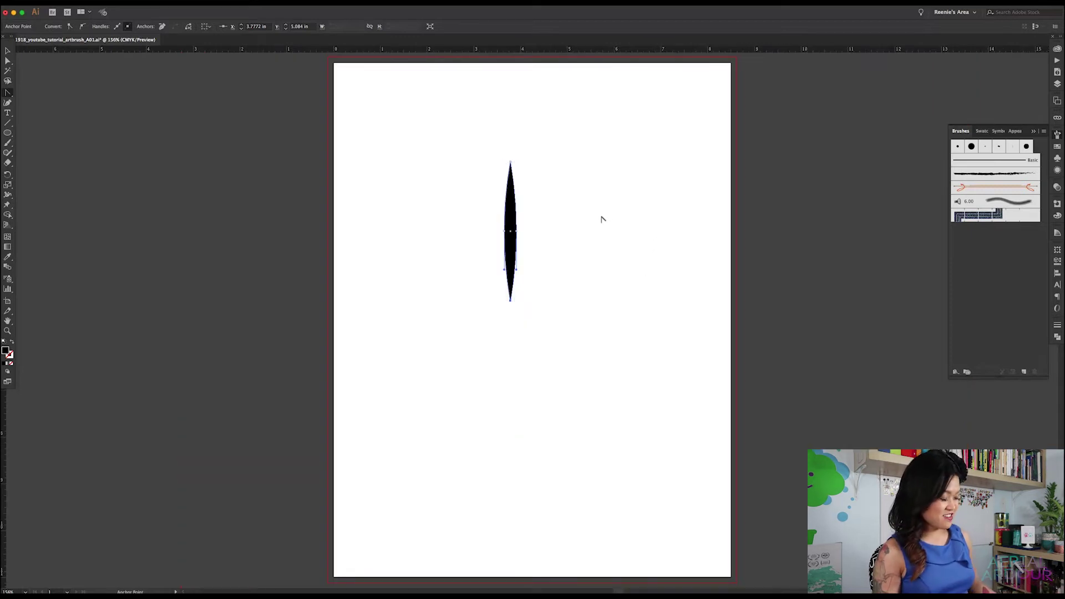
key(v)
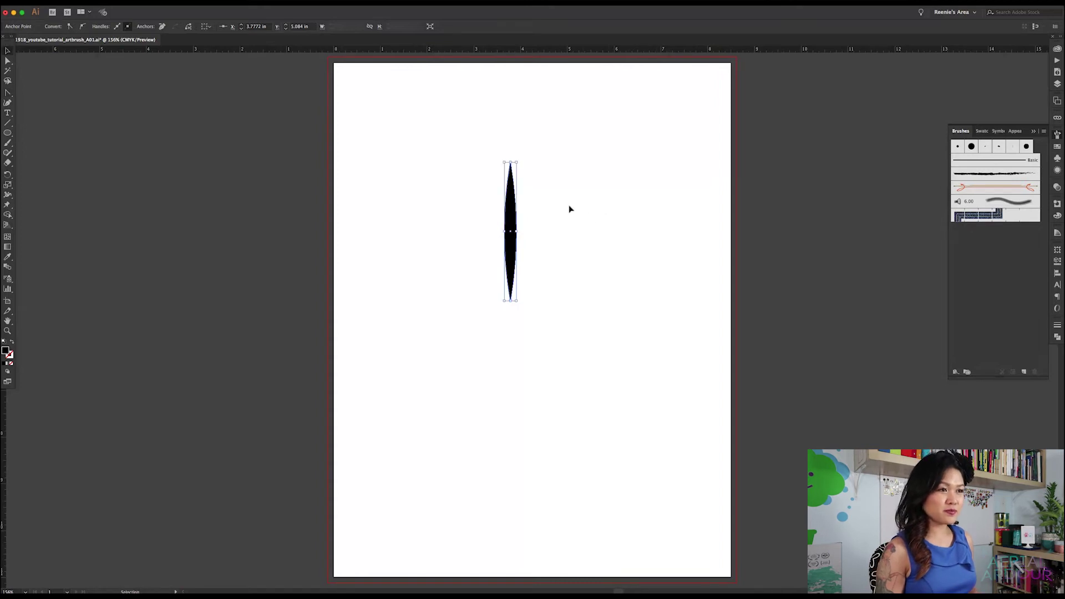
click(611, 245)
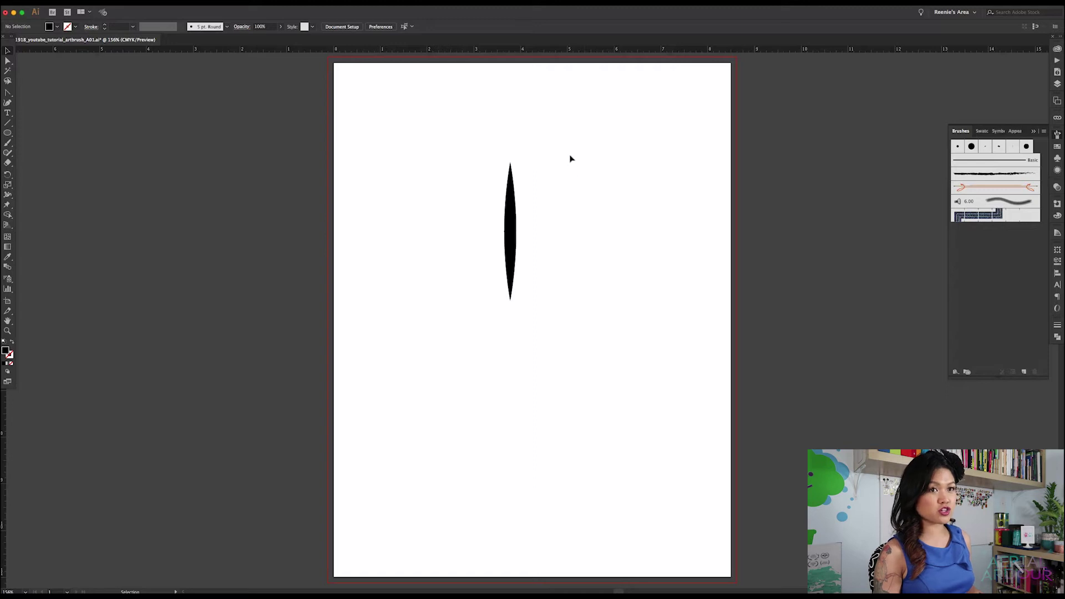
- Select the pointed ellipse and create a new Art Brush from it through the Brushes panel menu
drag(559, 138, 469, 325)
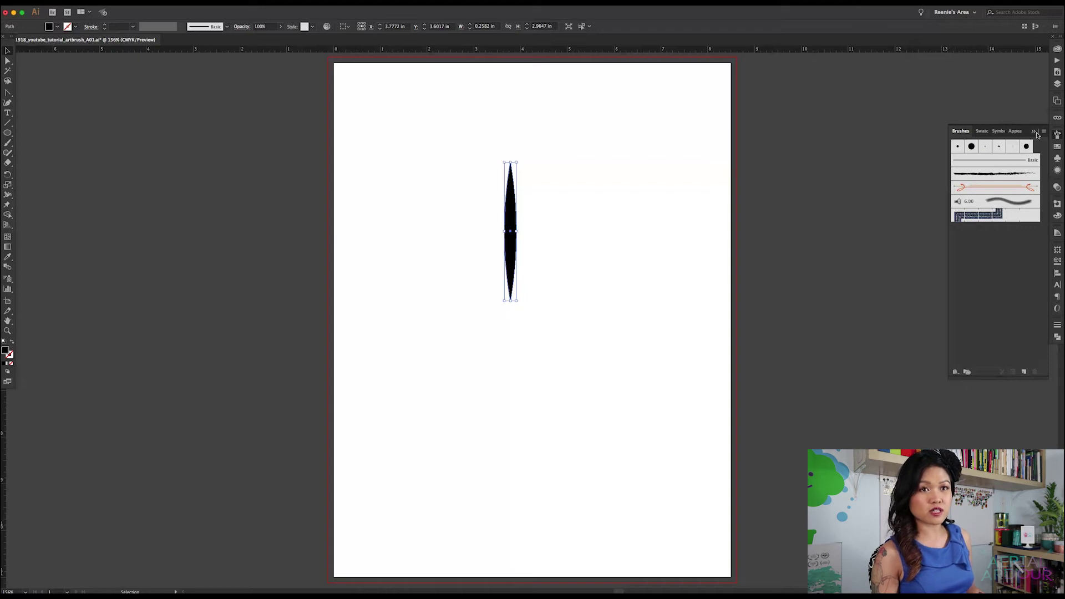
click(1043, 132)
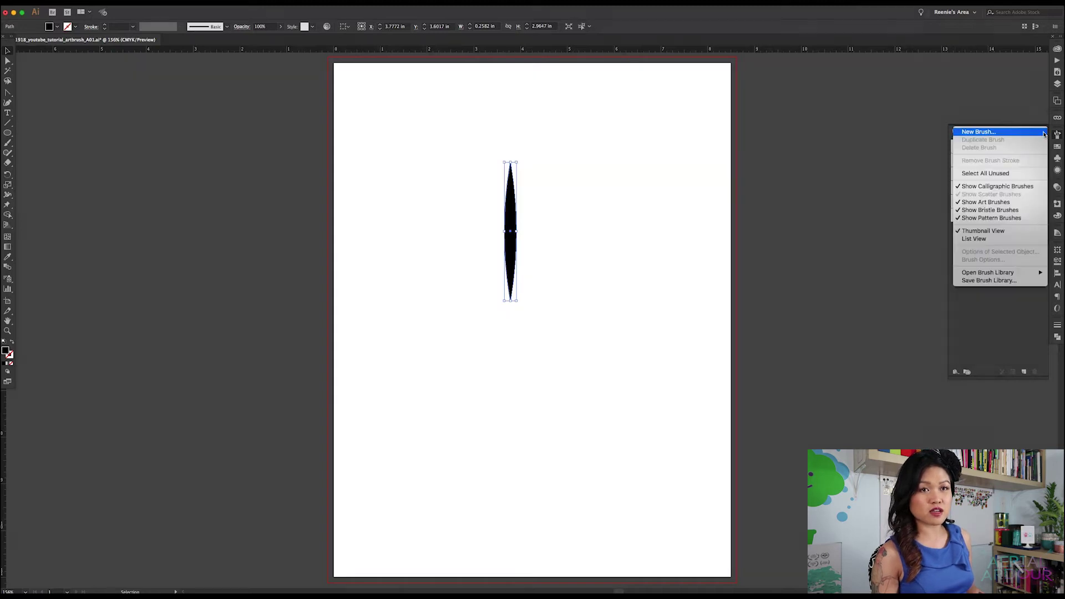
click(985, 327)
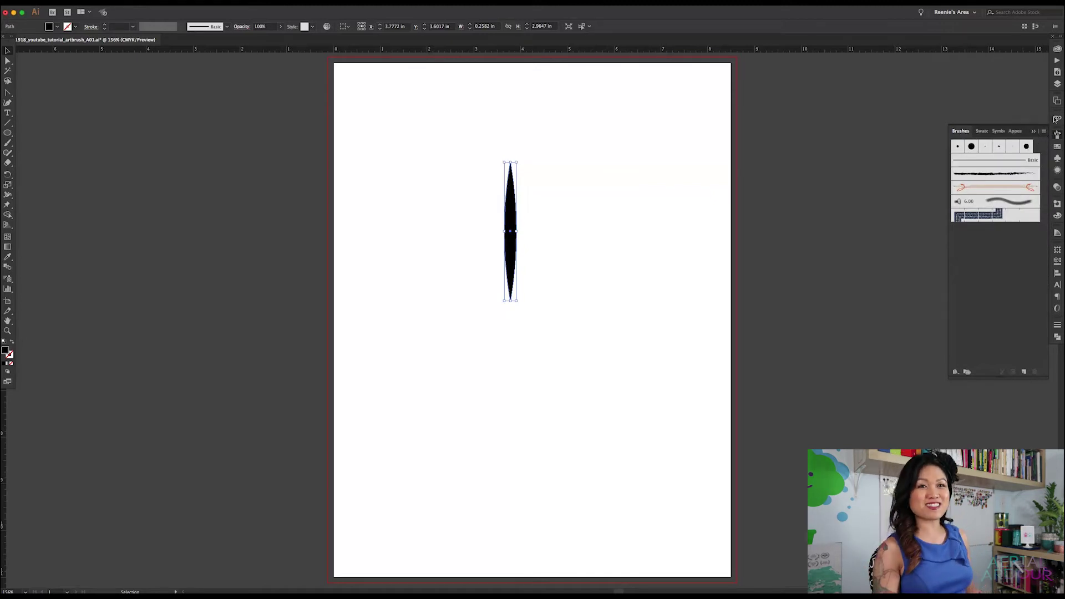
click(1043, 131)
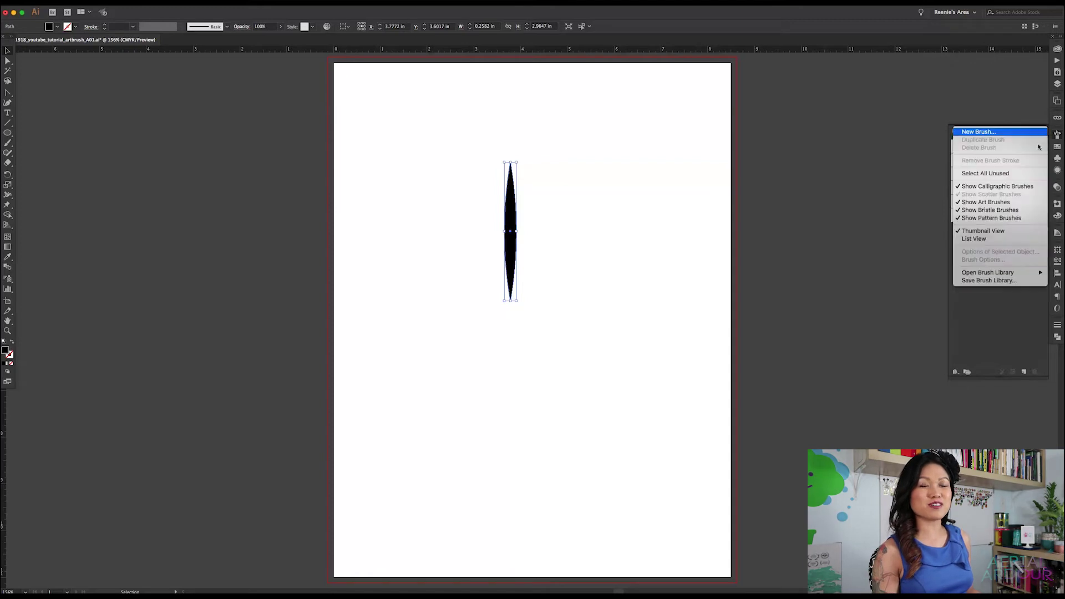
click(1009, 319)
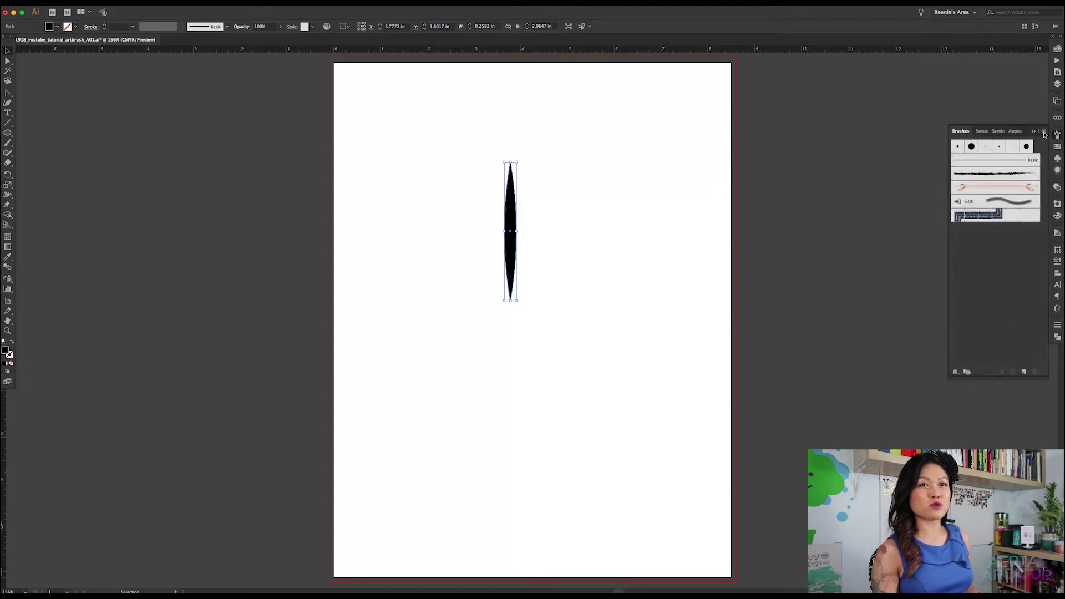
click(1043, 132)
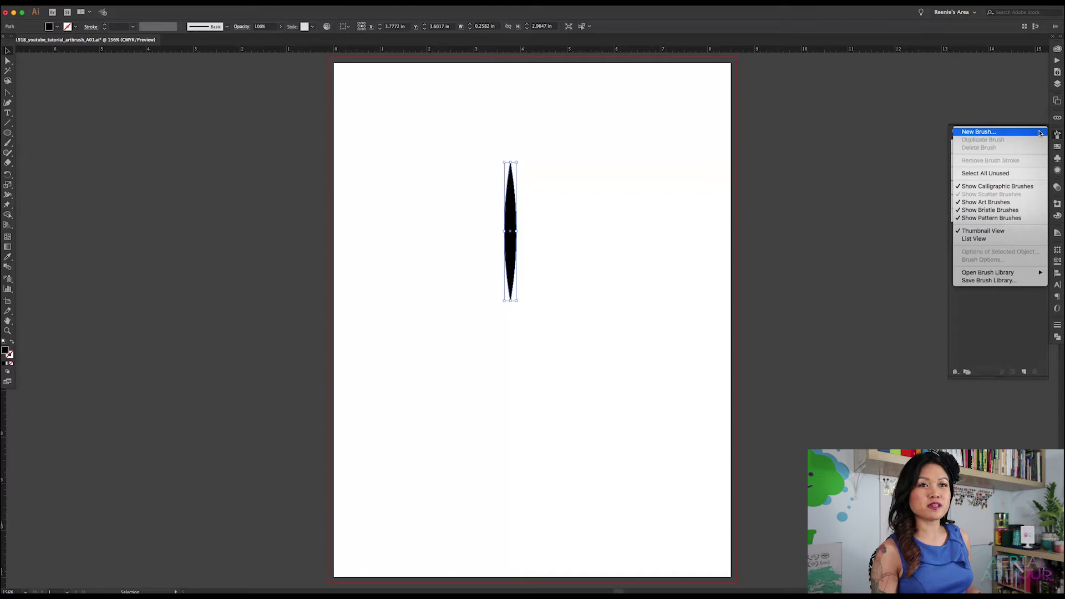
click(973, 132)
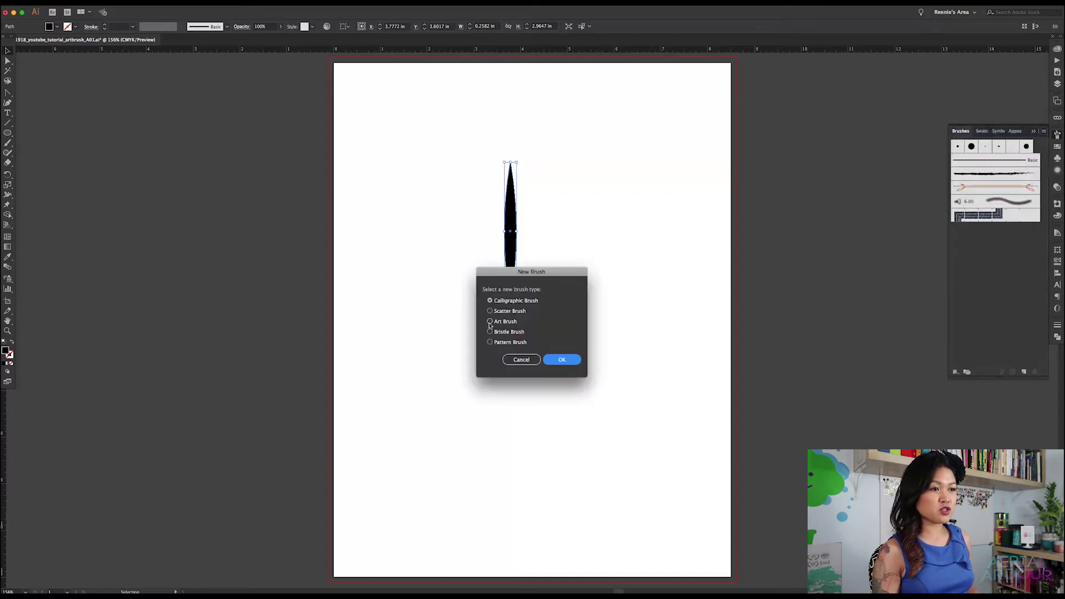
click(490, 321)
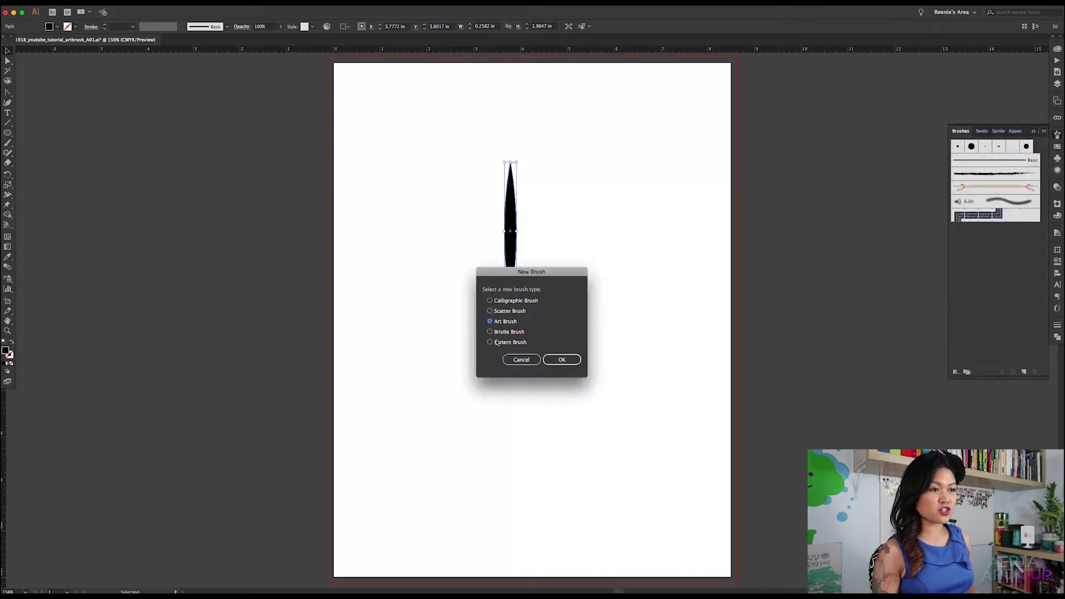
click(562, 360)
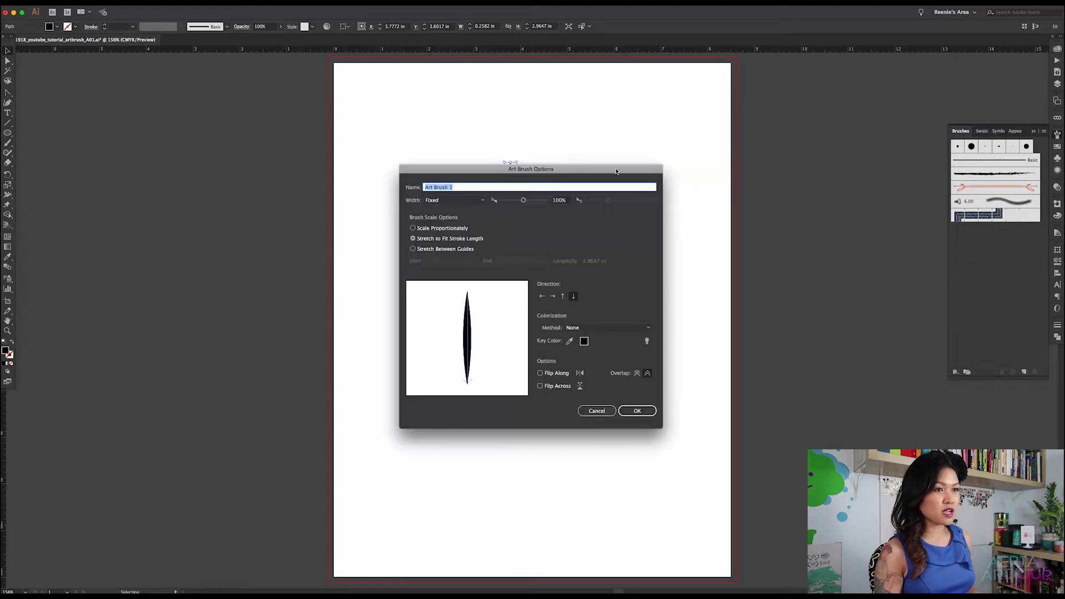
- Name the art brush 'Custom Brush 01', leaving its width at Fixed 100%
drag(531, 168, 712, 164)
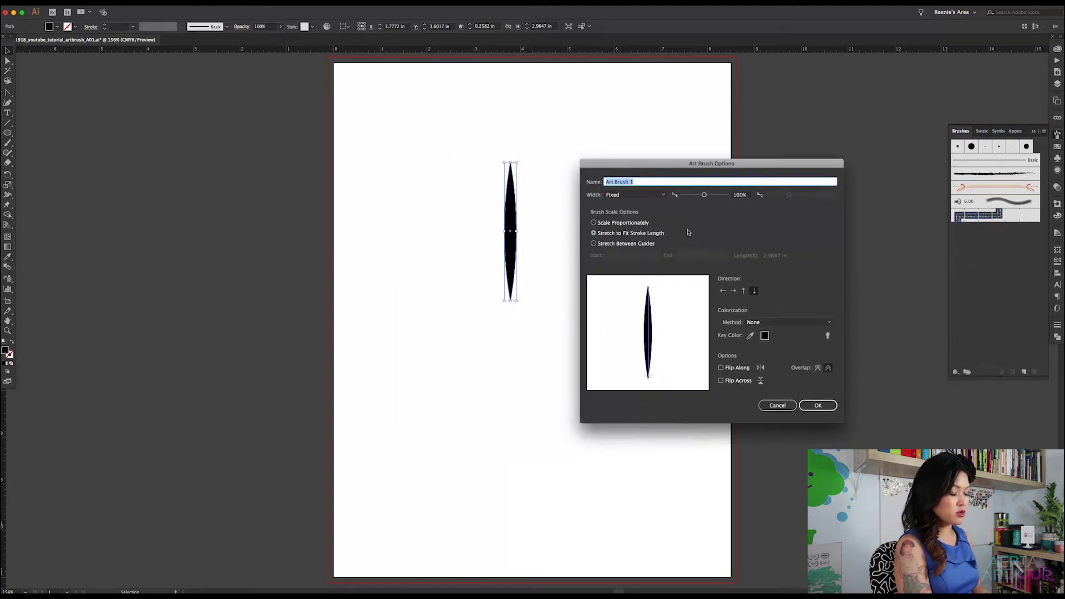
text(c)
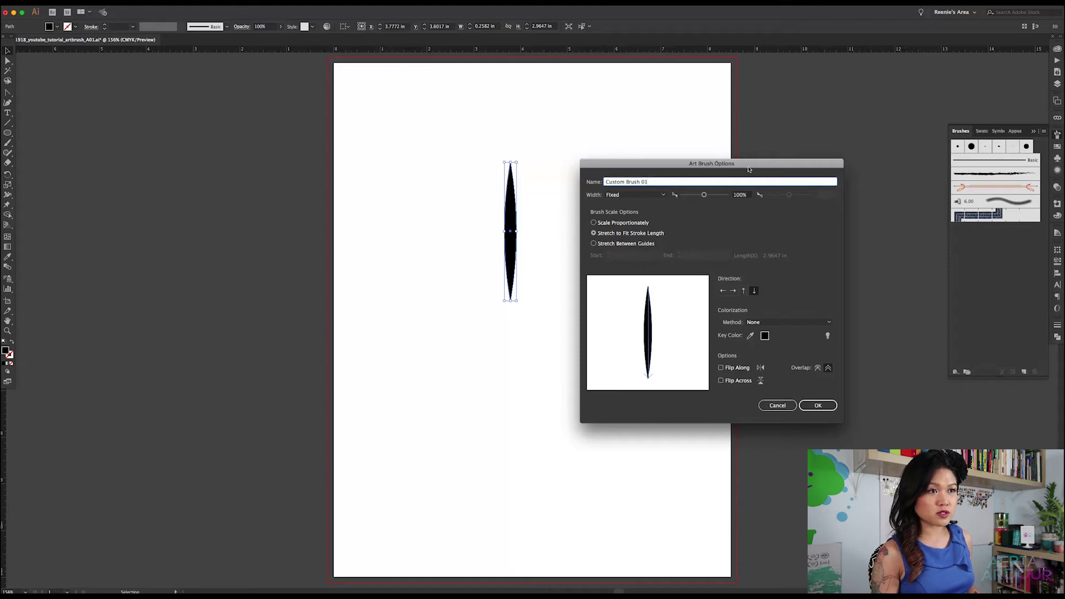
drag(703, 196, 704, 197)
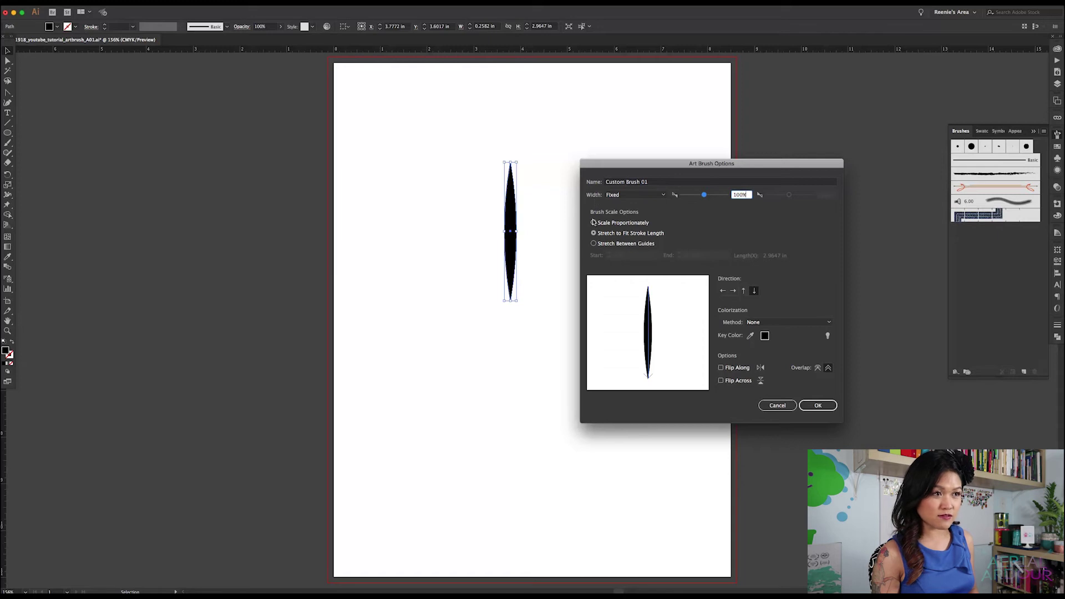
- Keep Stretch to Fit Stroke Length, set bottom-to-top direction, leave colorization None, and save the brush
click(594, 222)
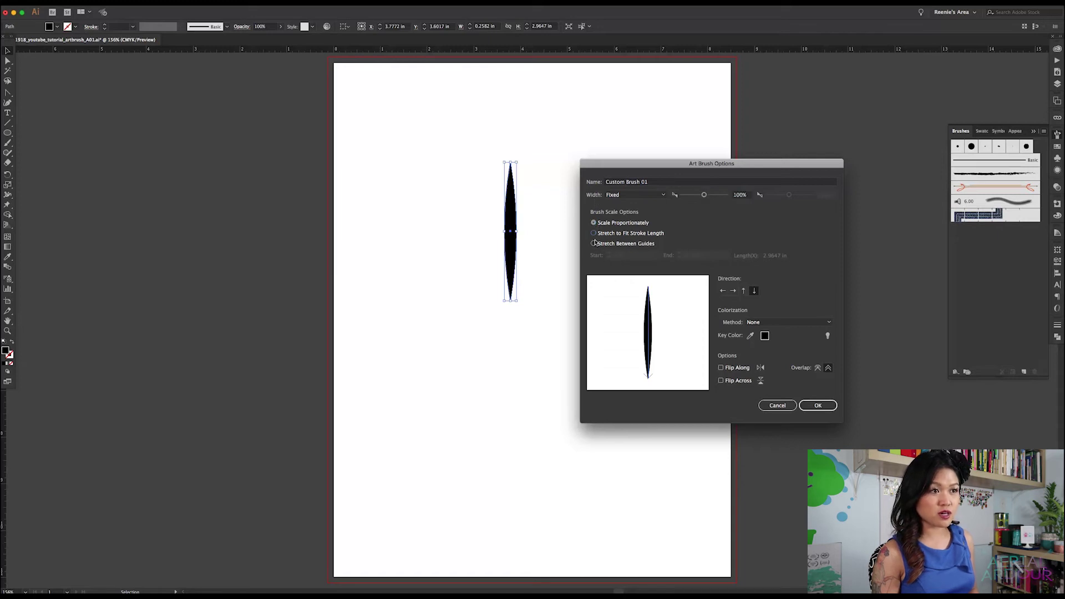
click(649, 235)
click(594, 244)
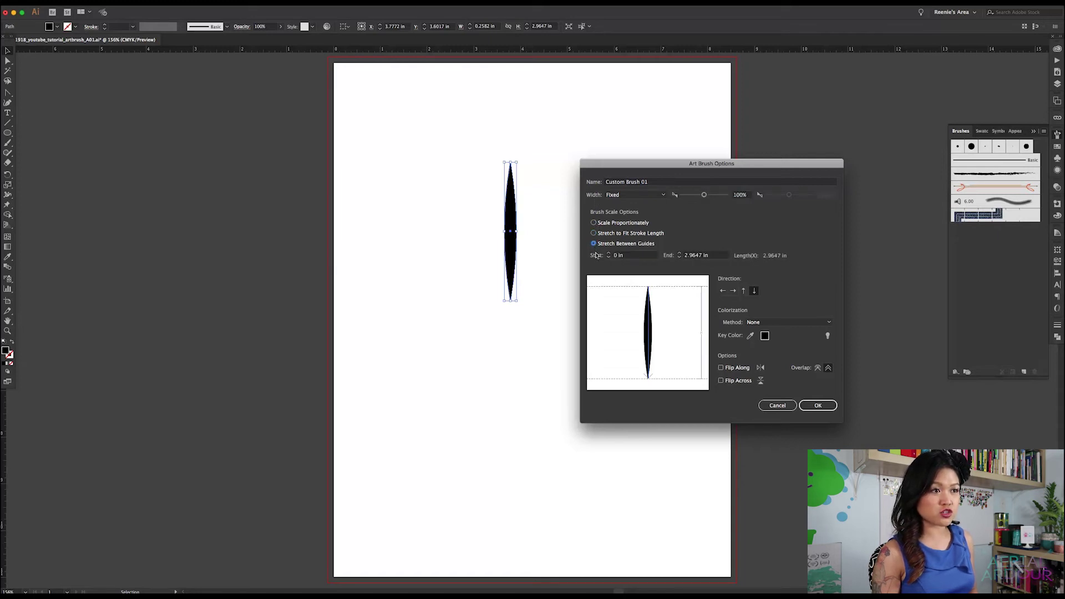
click(593, 234)
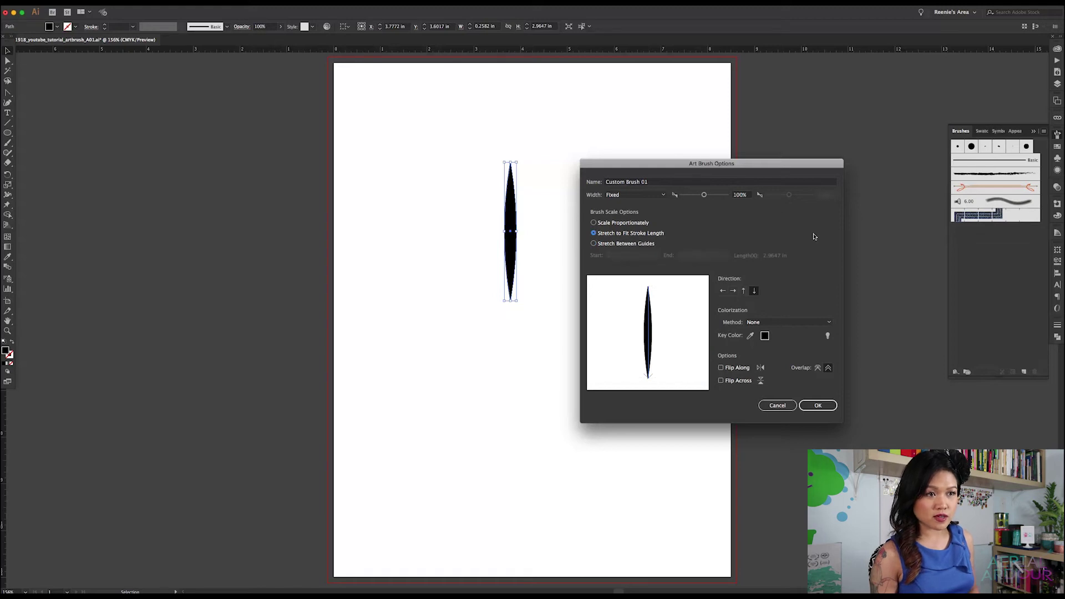
click(744, 291)
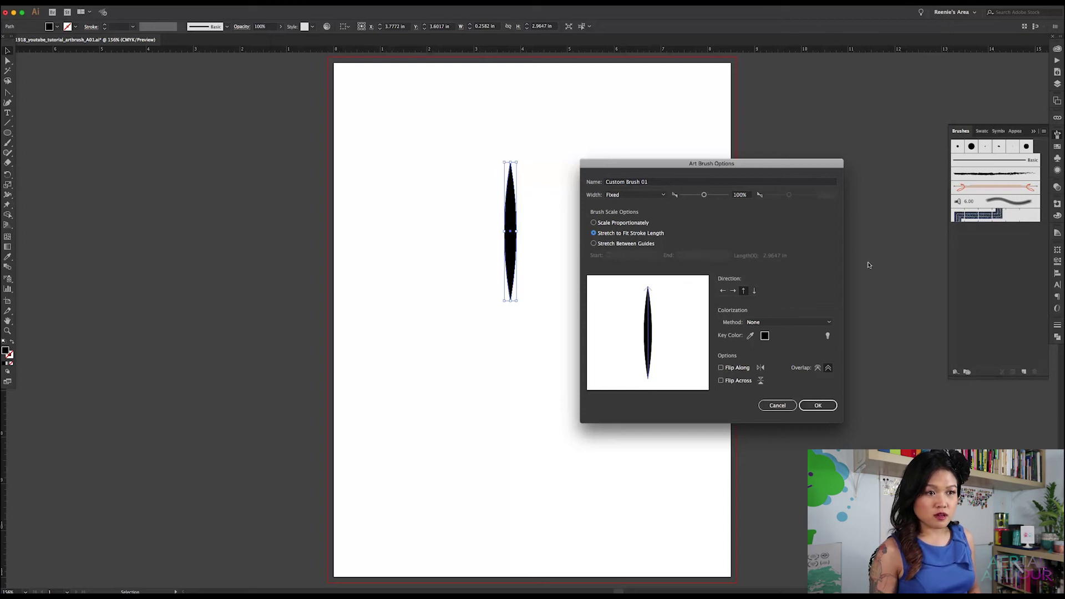
click(782, 323)
click(800, 294)
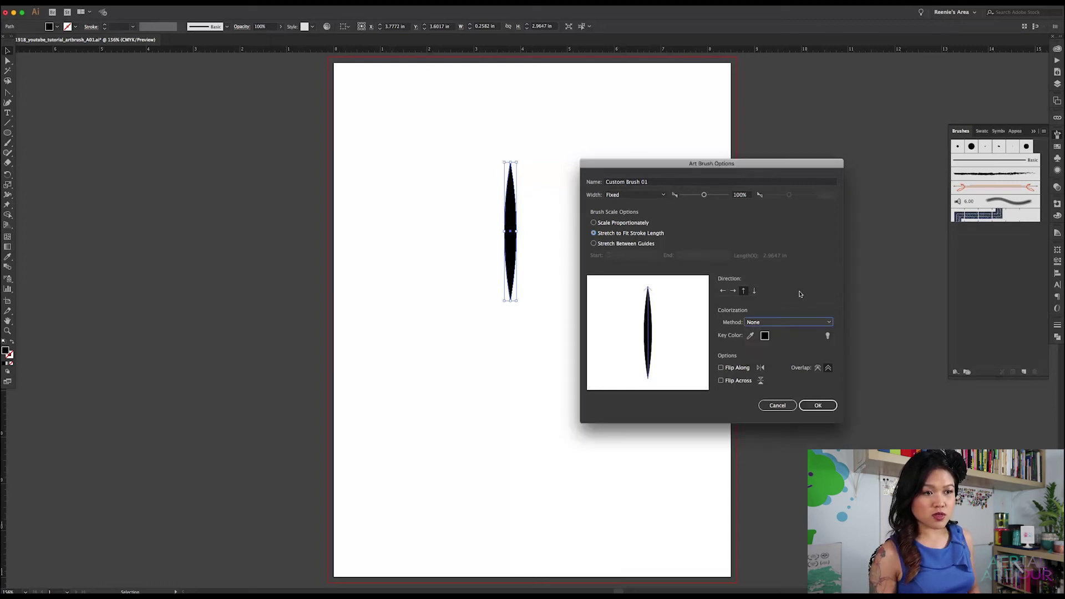
click(820, 407)
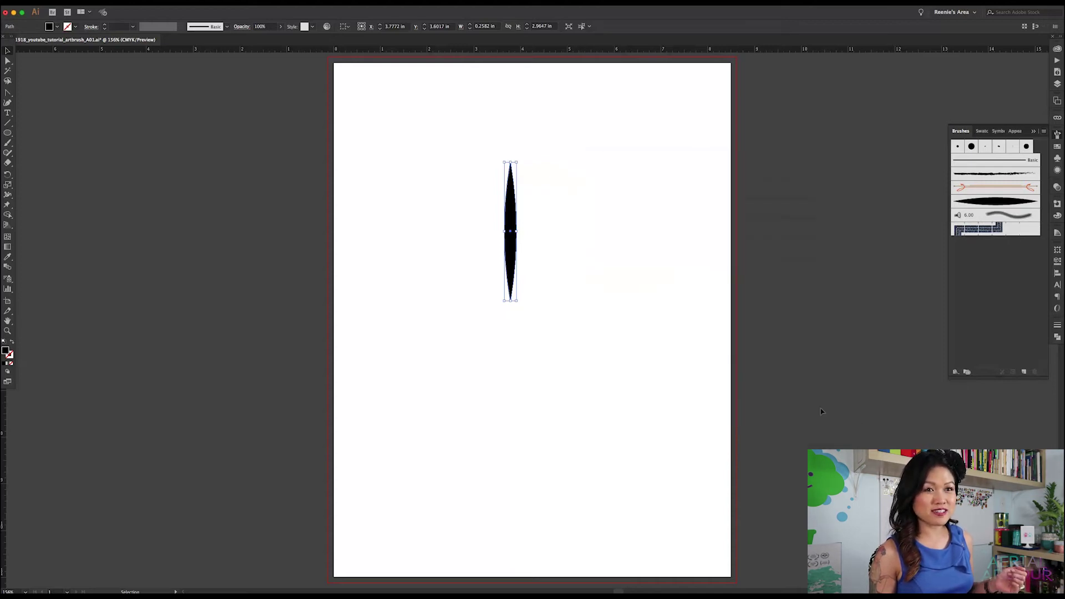
click(991, 203)
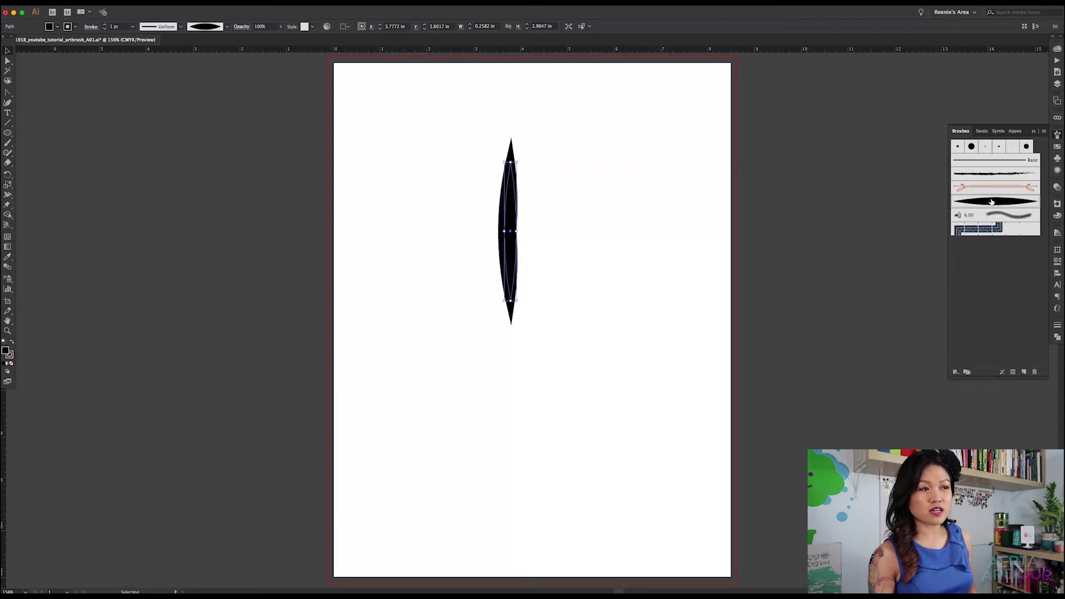
key(slash)
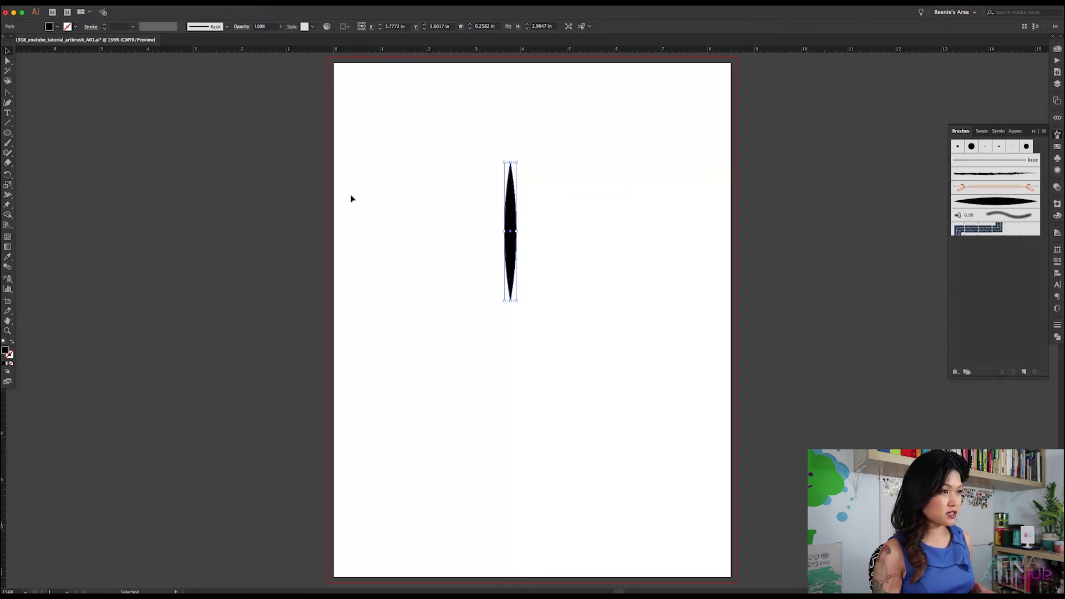
- Deselect the ellipse, set a black stroke with no fill, and switch to the Paintbrush (B)
click(417, 184)
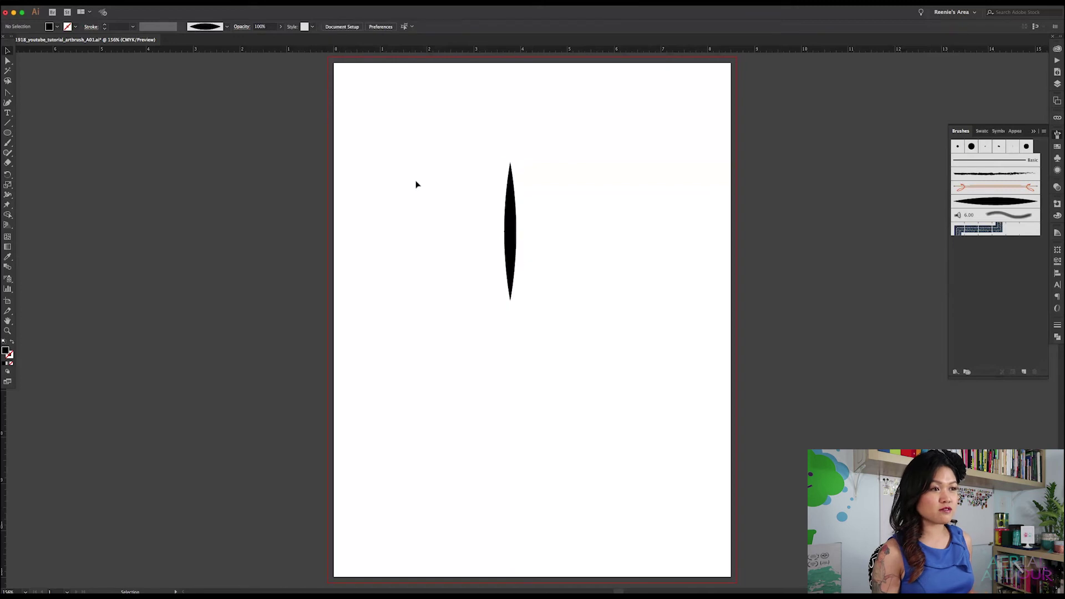
key(shift+x)
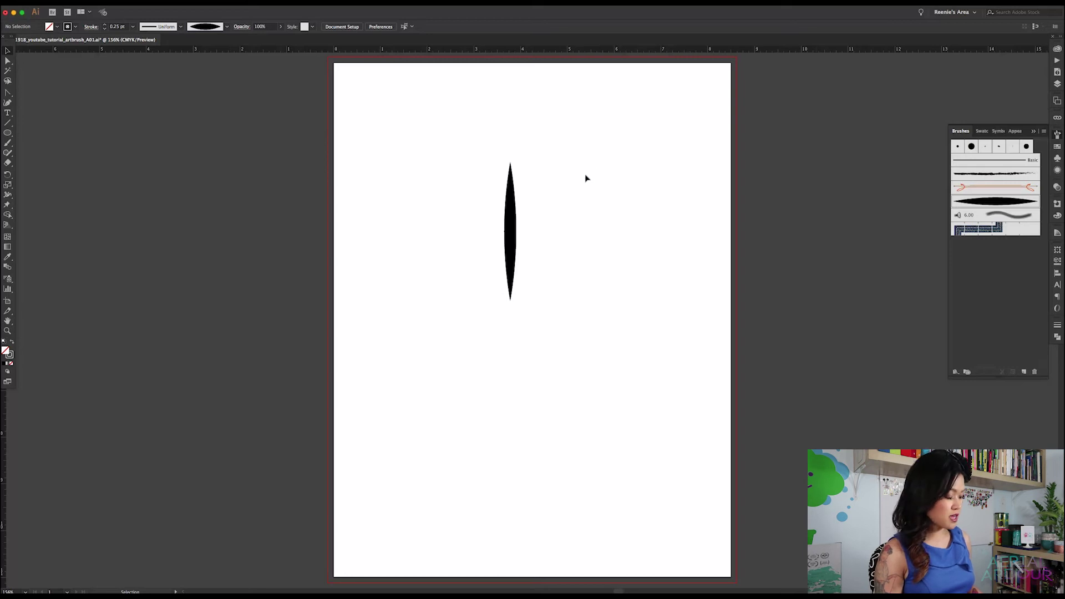
key(b)
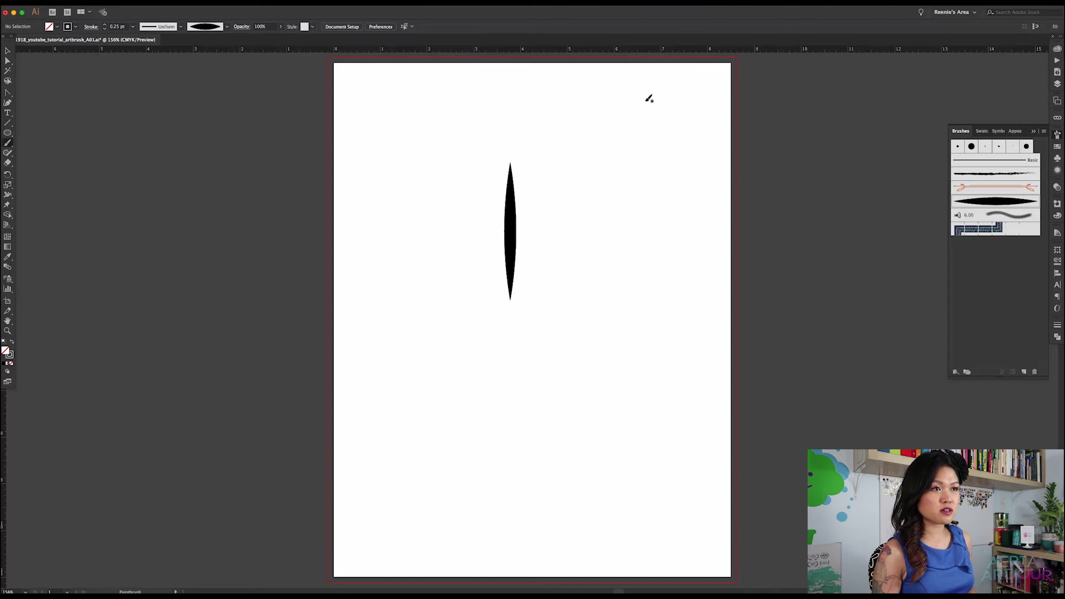
- Paint eight tapered diagonal hatch strokes and three near-vertical strokes below them with the custom brush
drag(636, 109, 555, 176)
drag(660, 121, 562, 198)
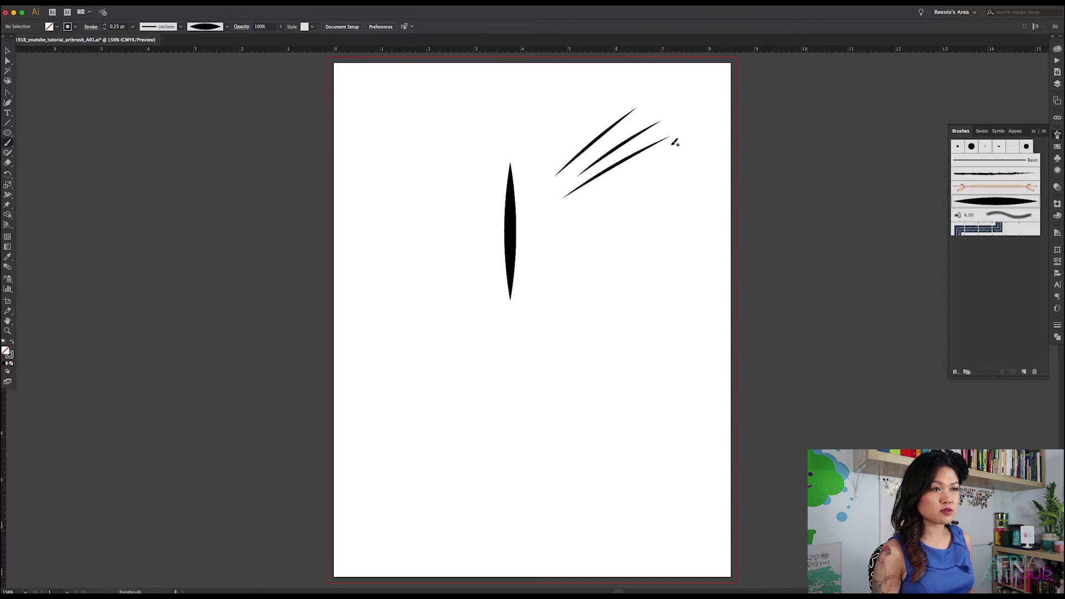
mouse_move(668, 150)
mouse_down()
mouse_move(574, 201)
mouse_move(569, 223)
mouse_up()
drag(691, 177, 555, 249)
drag(613, 227, 554, 264)
drag(701, 203, 561, 269)
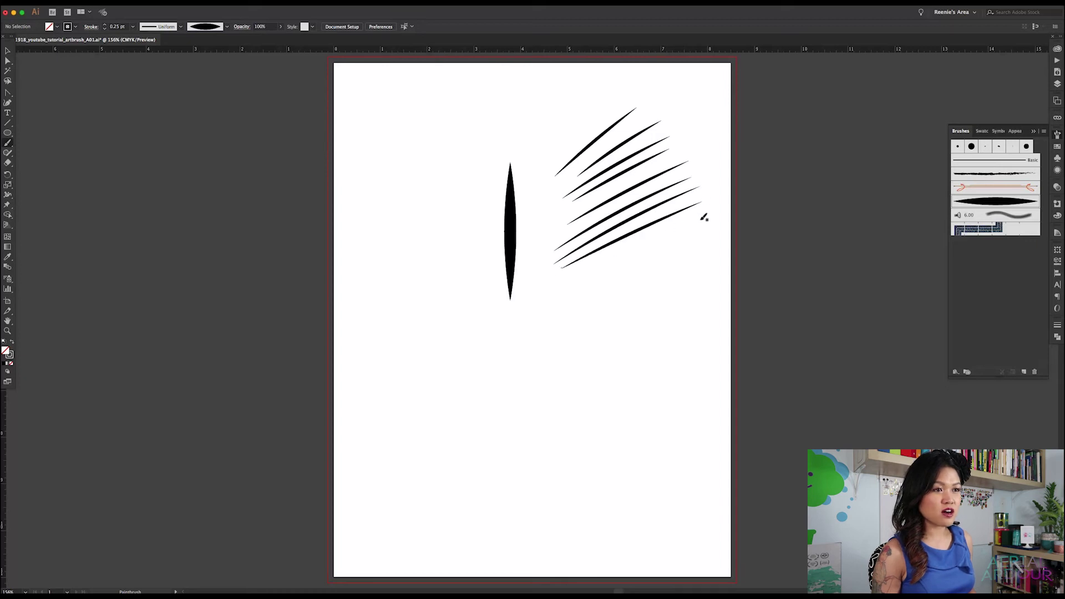
drag(697, 223, 547, 292)
drag(696, 238, 547, 314)
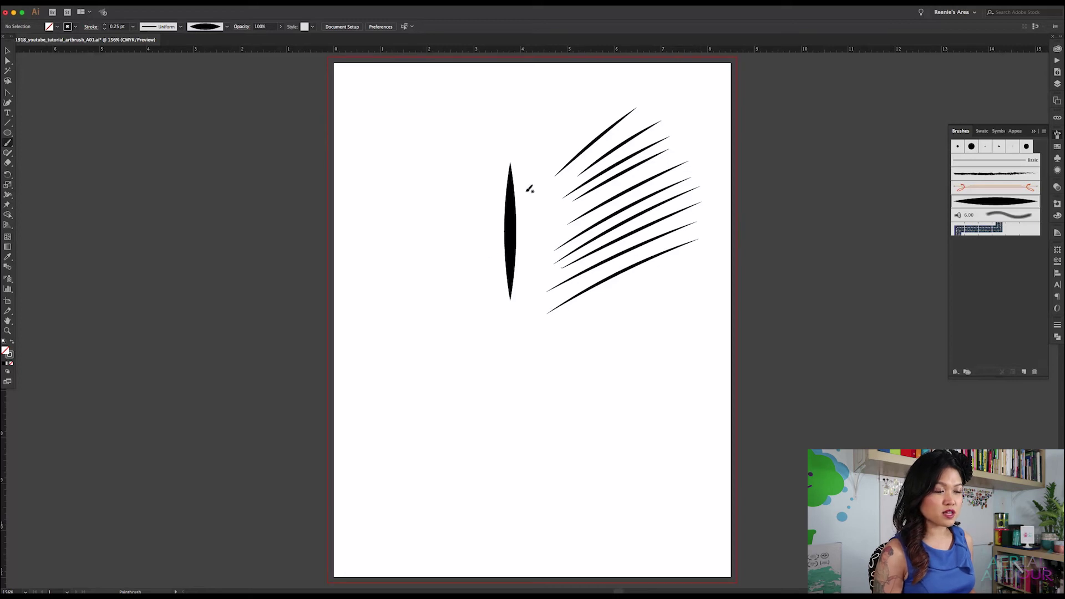
mouse_move(613, 289)
mouse_down()
mouse_move(592, 403)
mouse_move(608, 403)
mouse_up()
drag(651, 291, 646, 414)
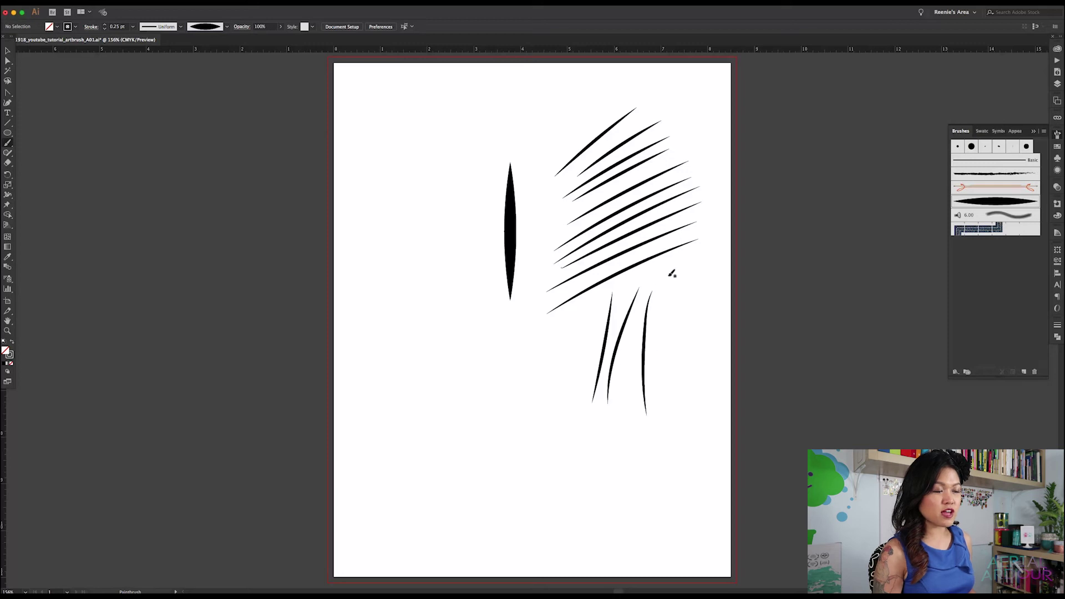
drag(664, 296, 629, 389)
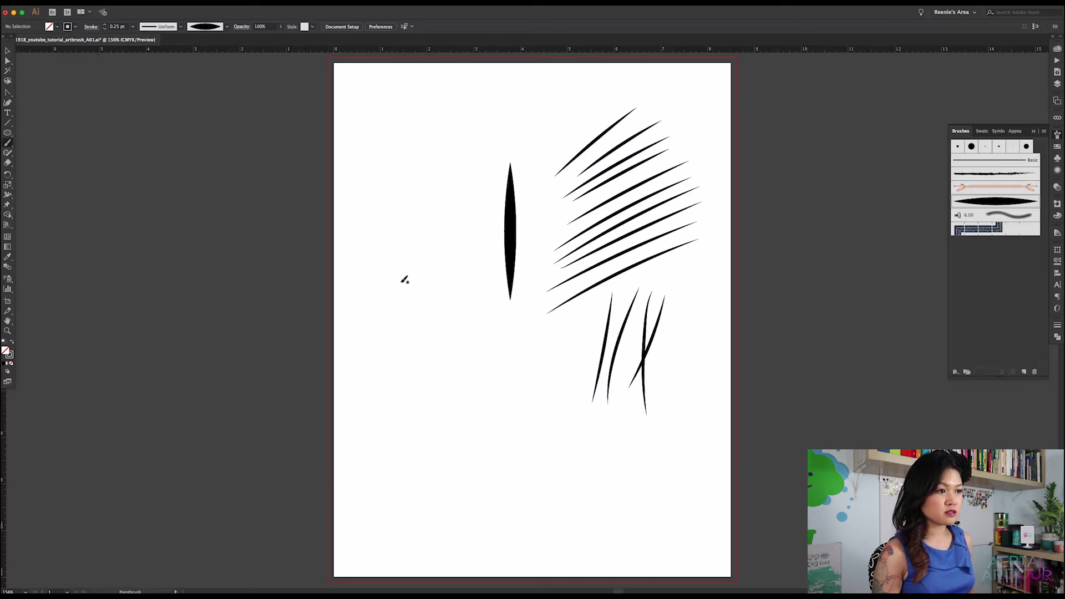
- Sketch a small cartoon face with eye, nose, mouth, brow and hair on the left
mouse_move(427, 276)
mouse_down()
mouse_move(371, 265)
mouse_move(433, 285)
mouse_up()
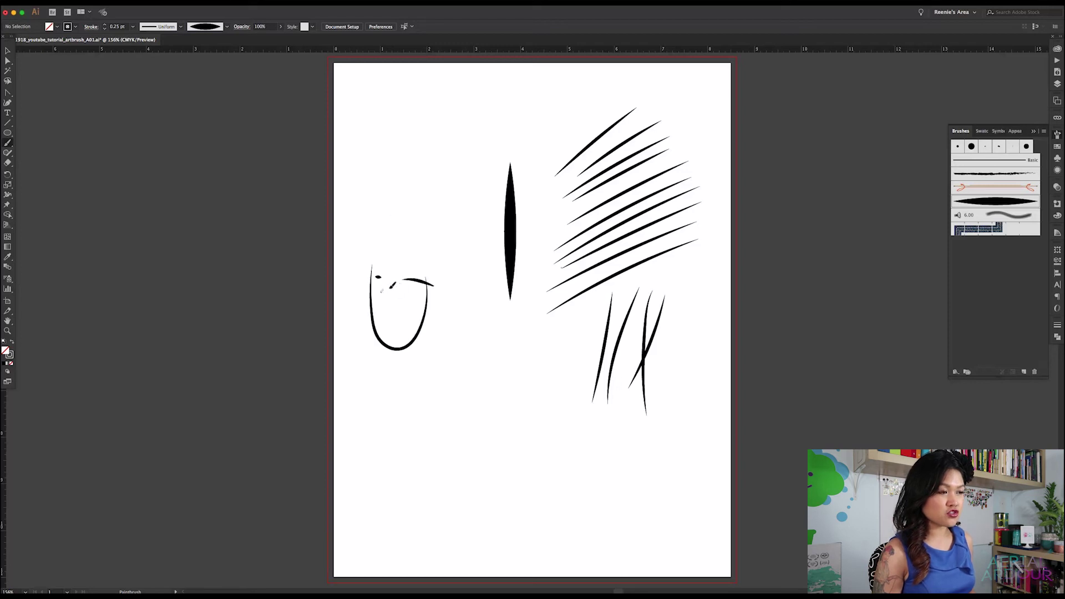
mouse_move(393, 298)
mouse_down()
mouse_move(389, 311)
mouse_move(403, 312)
mouse_move(388, 317)
mouse_up()
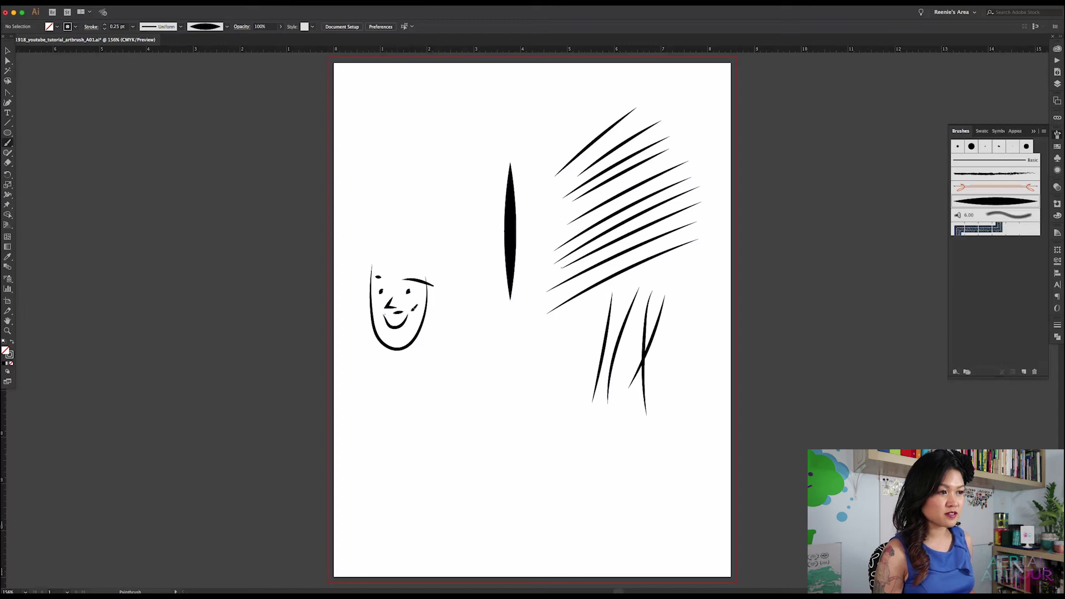
drag(377, 258, 401, 262)
drag(440, 334, 450, 333)
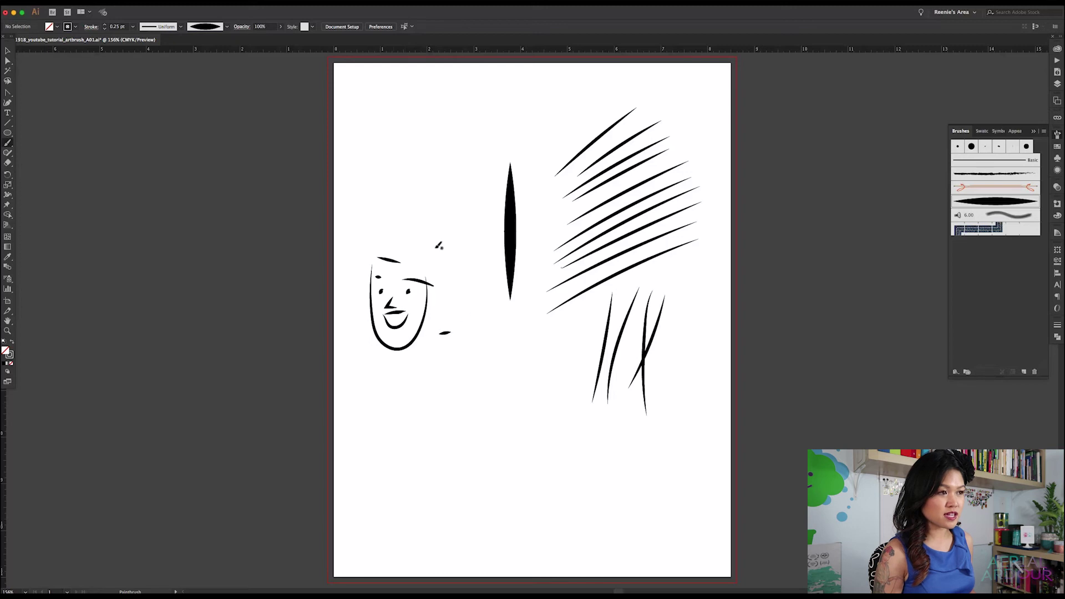
mouse_move(379, 260)
mouse_down()
mouse_move(424, 265)
mouse_move(422, 247)
mouse_move(458, 340)
mouse_move(416, 341)
mouse_up()
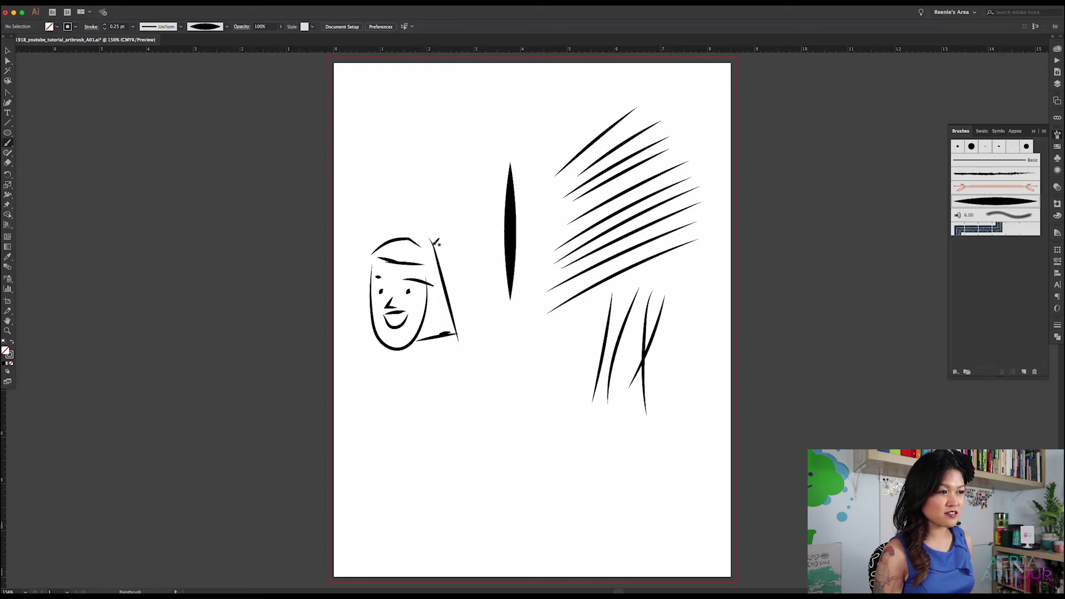
drag(432, 239, 396, 242)
drag(413, 338, 456, 334)
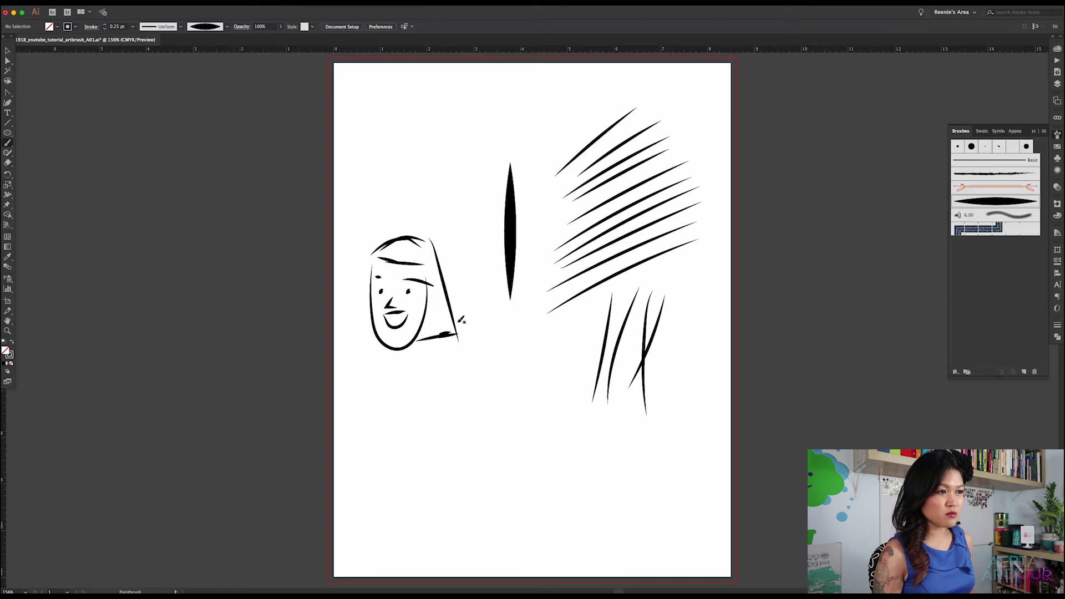
mouse_move(424, 238)
mouse_down()
mouse_move(434, 257)
mouse_move(379, 277)
mouse_up()
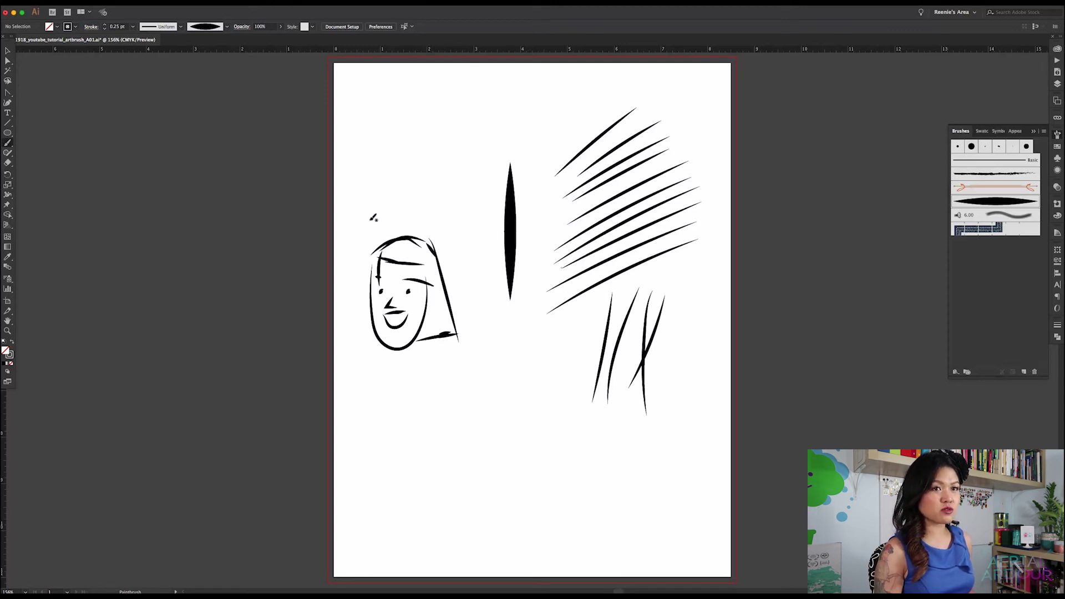
- Choose the 5 pt. Round brush and paint a group of uniform diagonal hatch strokes below the ellipse
click(957, 147)
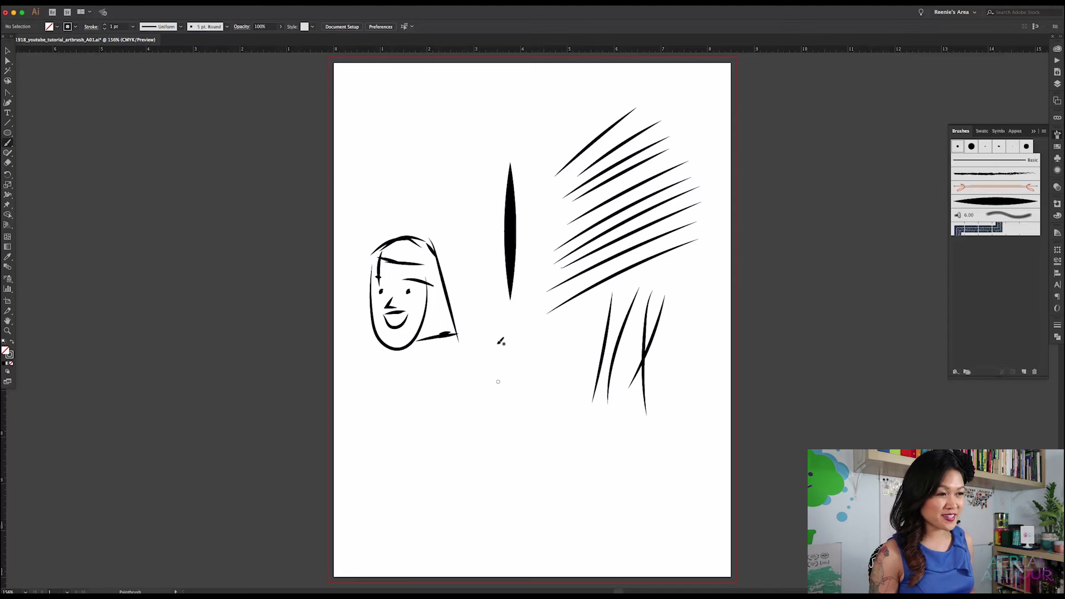
drag(475, 395, 512, 325)
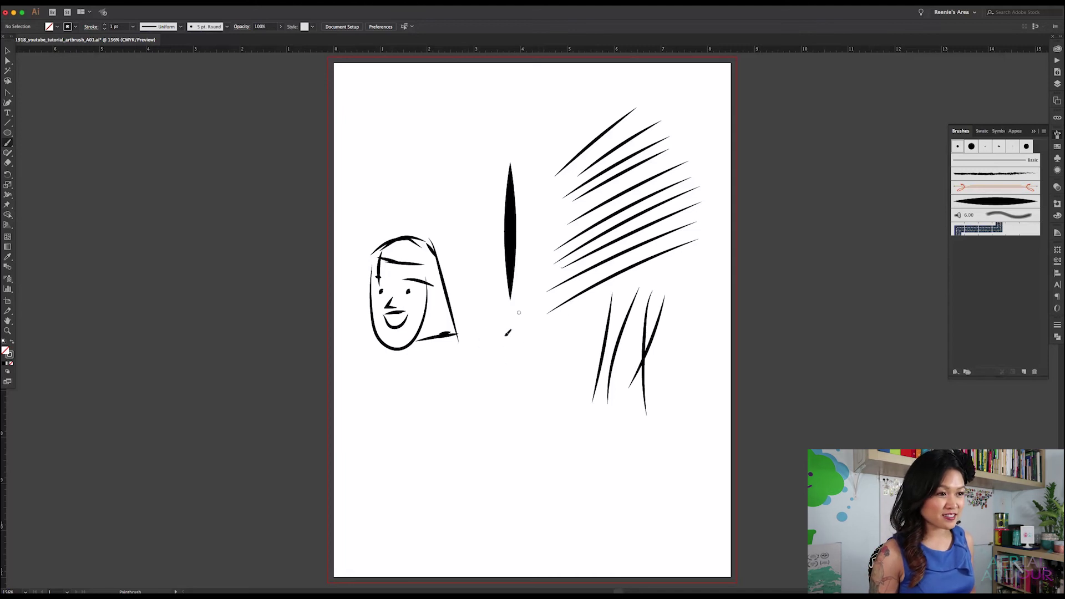
drag(483, 418, 525, 342)
click(484, 434)
drag(490, 422, 536, 352)
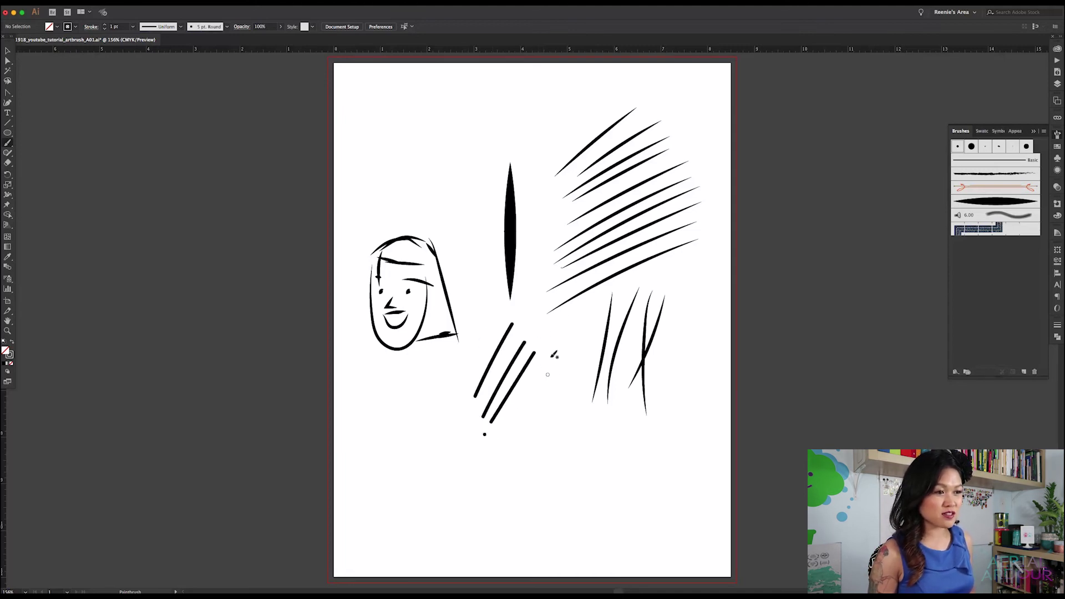
drag(530, 391, 551, 363)
mouse_move(502, 429)
mouse_down()
mouse_move(550, 364)
mouse_move(558, 384)
mouse_up()
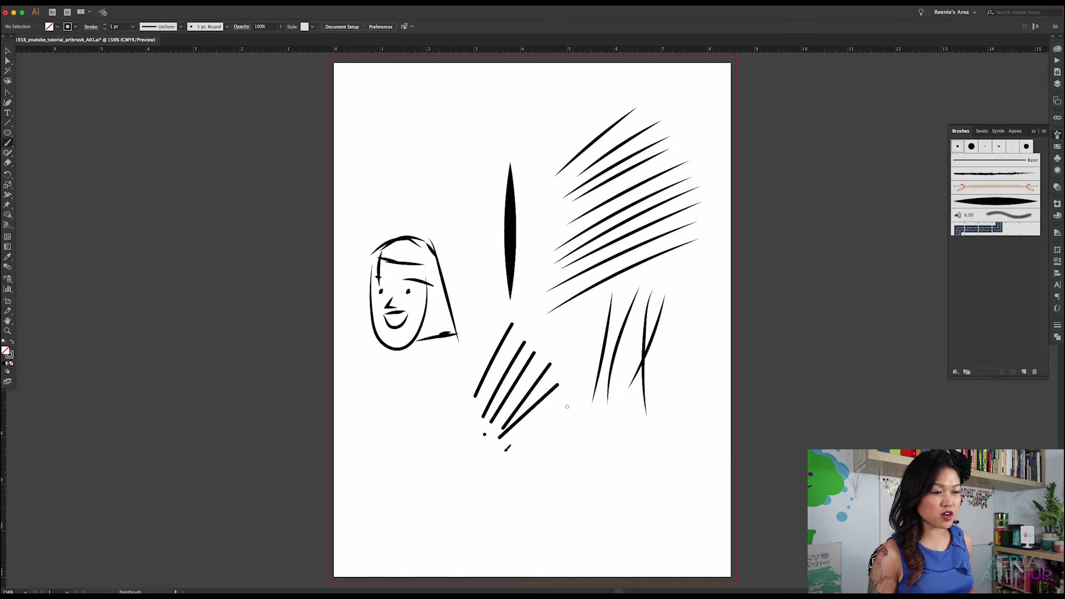
drag(492, 461, 553, 416)
drag(499, 481, 588, 427)
mouse_move(543, 492)
mouse_down()
mouse_move(602, 427)
mouse_move(607, 500)
mouse_up()
- Add near-vertical and crossing diagonal strokes on the lower right with the 5 pt. Round brush
drag(623, 416, 621, 511)
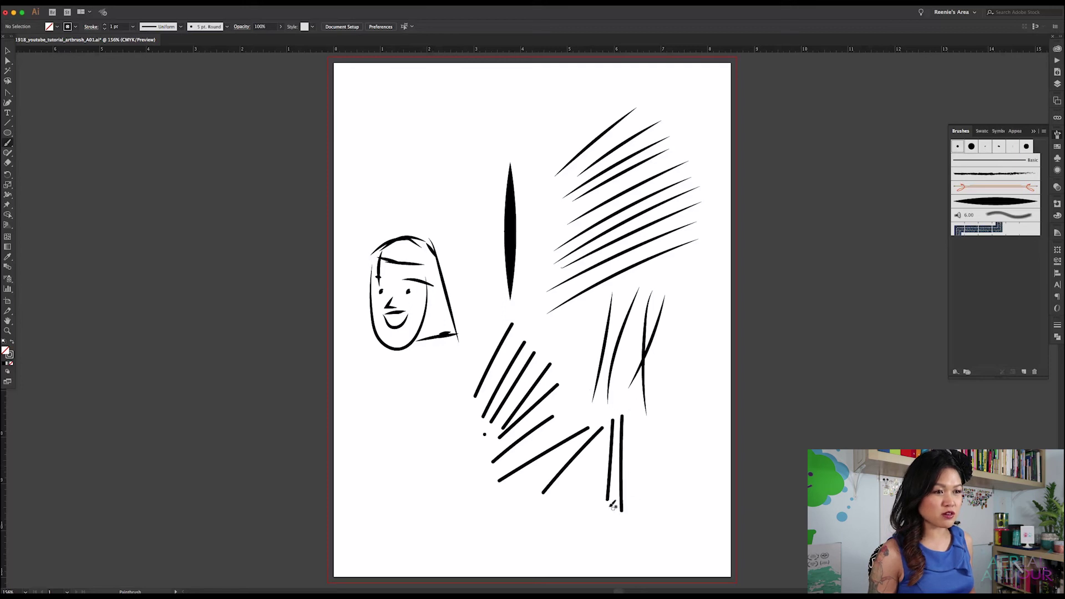
drag(676, 376, 662, 413)
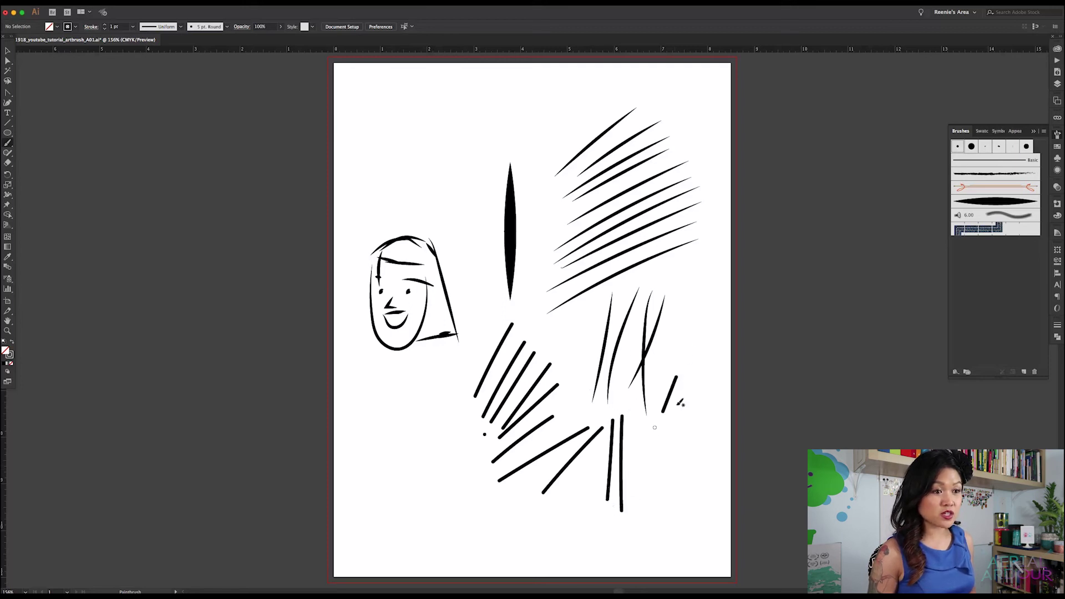
mouse_move(689, 345)
mouse_down()
mouse_move(685, 459)
mouse_move(692, 413)
mouse_move(671, 451)
mouse_up()
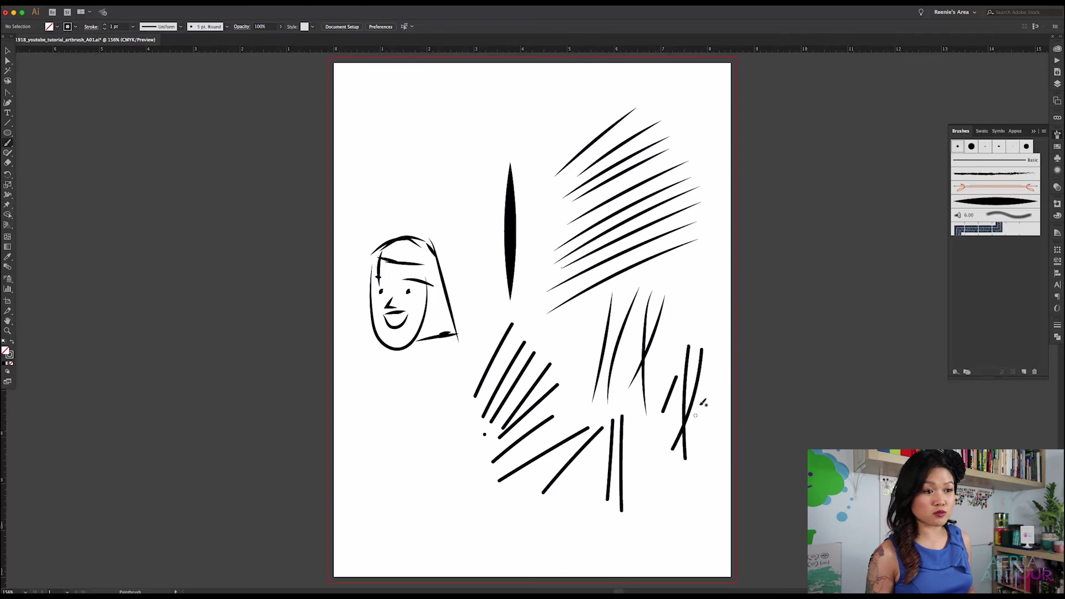
drag(708, 405, 715, 398)
drag(625, 456, 714, 399)
drag(630, 478, 710, 443)
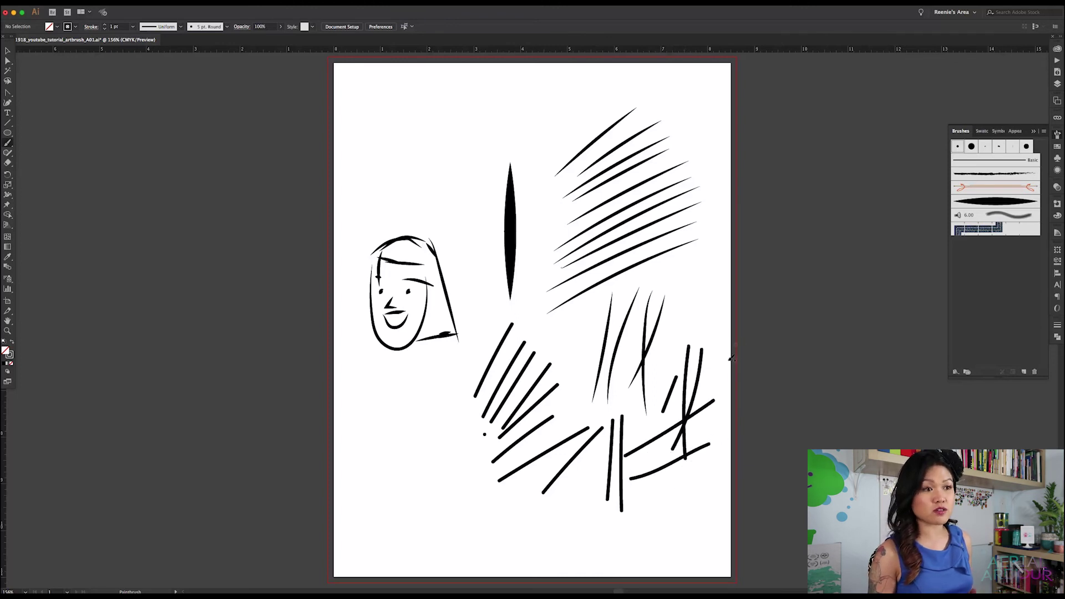
drag(696, 281, 662, 372)
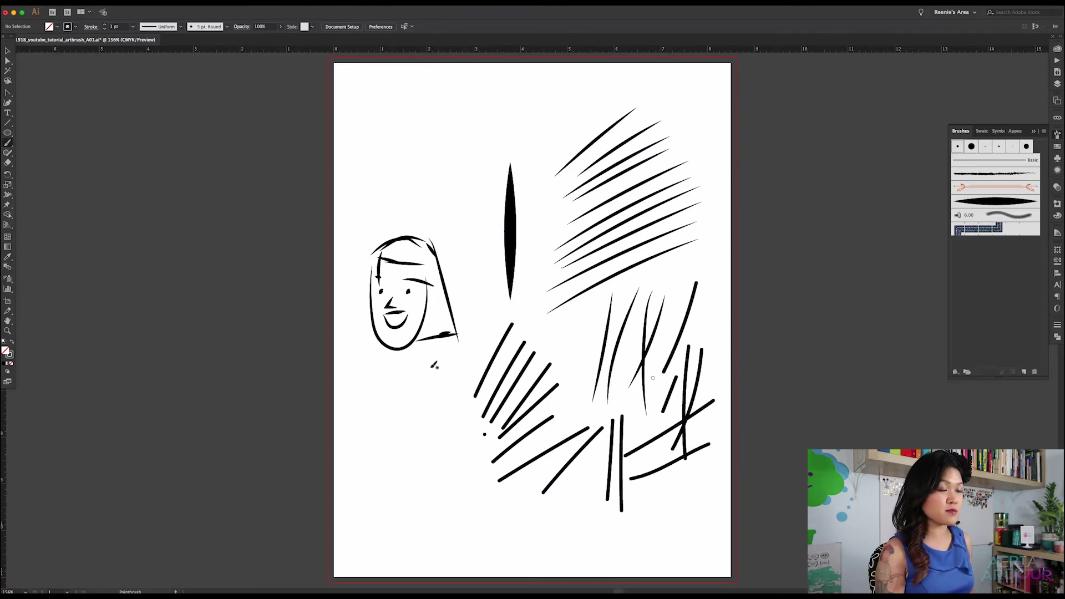
key(v)
click(611, 131)
click(520, 140)
click(595, 145)
click(463, 161)
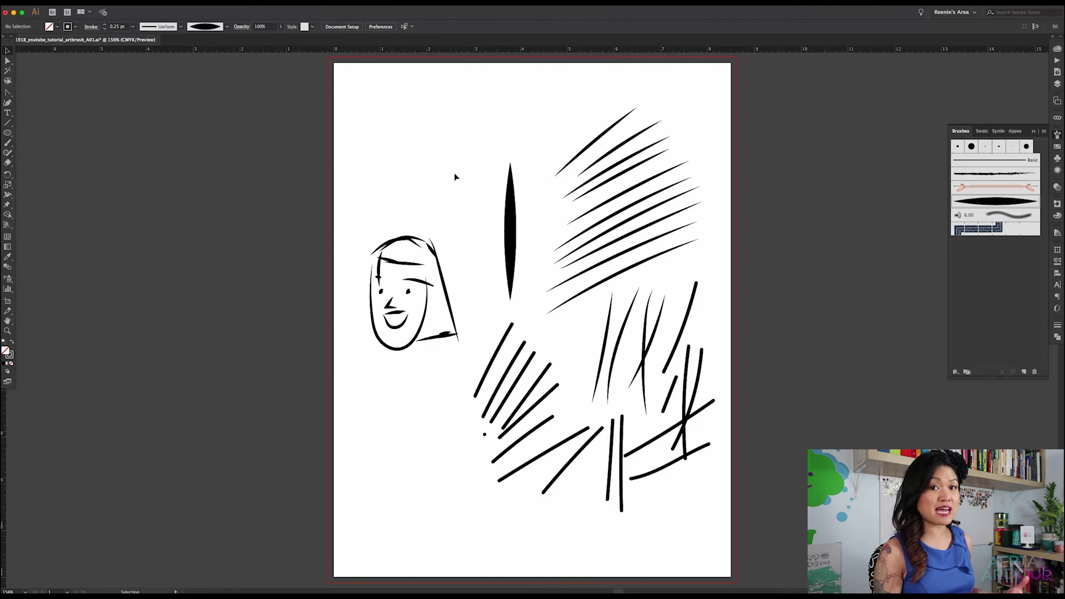
key(b)
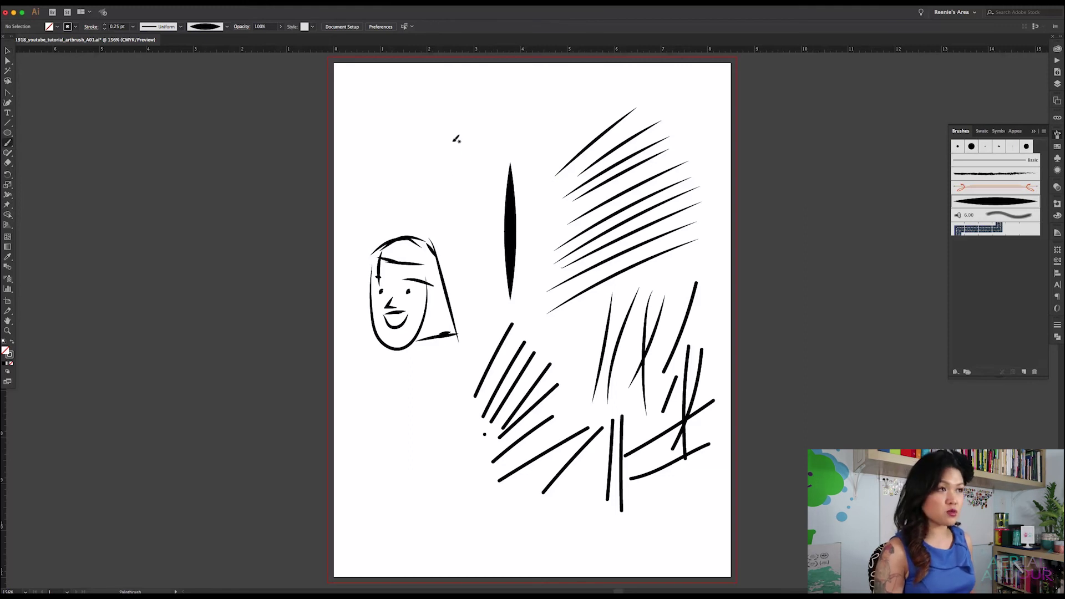
drag(373, 145, 351, 186)
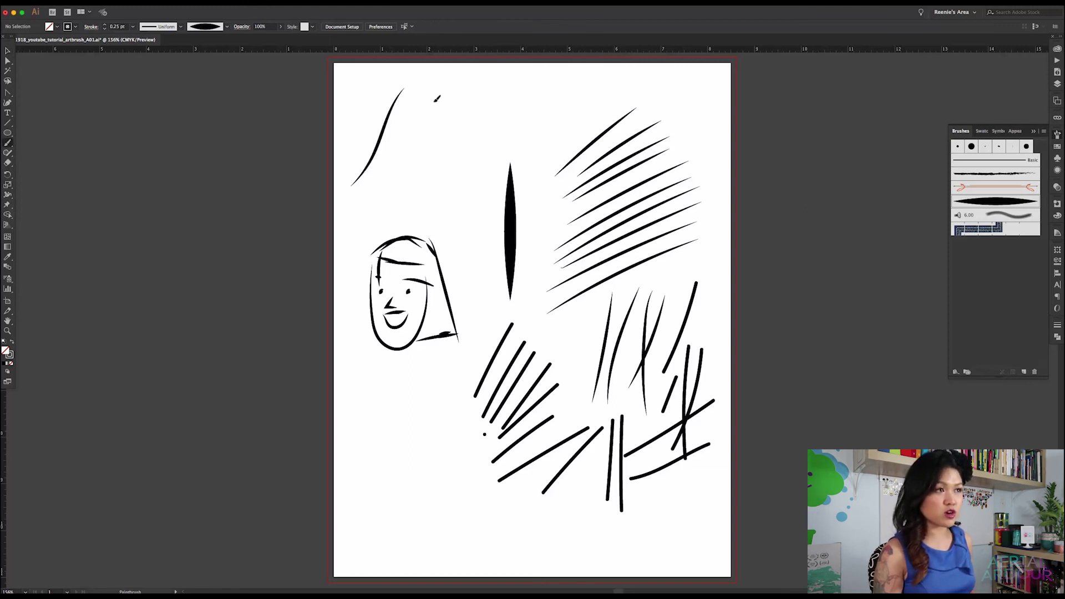
drag(437, 97, 364, 204)
mouse_move(487, 96)
mouse_down()
mouse_move(445, 156)
mouse_move(366, 221)
mouse_move(415, 211)
mouse_move(391, 224)
mouse_up()
drag(451, 305, 454, 287)
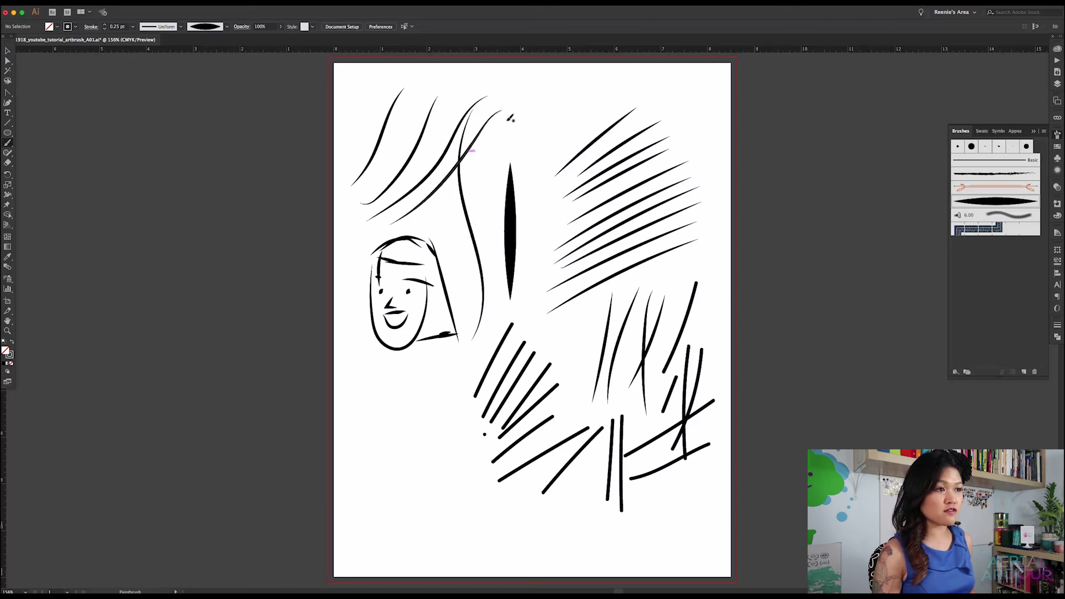
mouse_move(503, 119)
mouse_down()
mouse_move(475, 196)
mouse_move(472, 337)
mouse_up()
drag(454, 389, 394, 476)
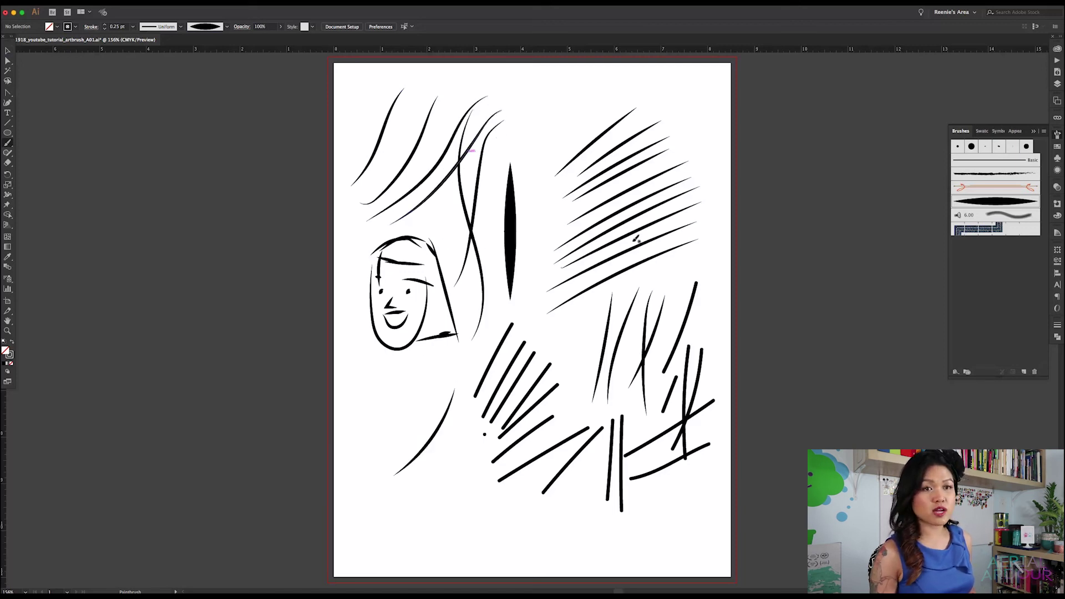
double_click(1001, 202)
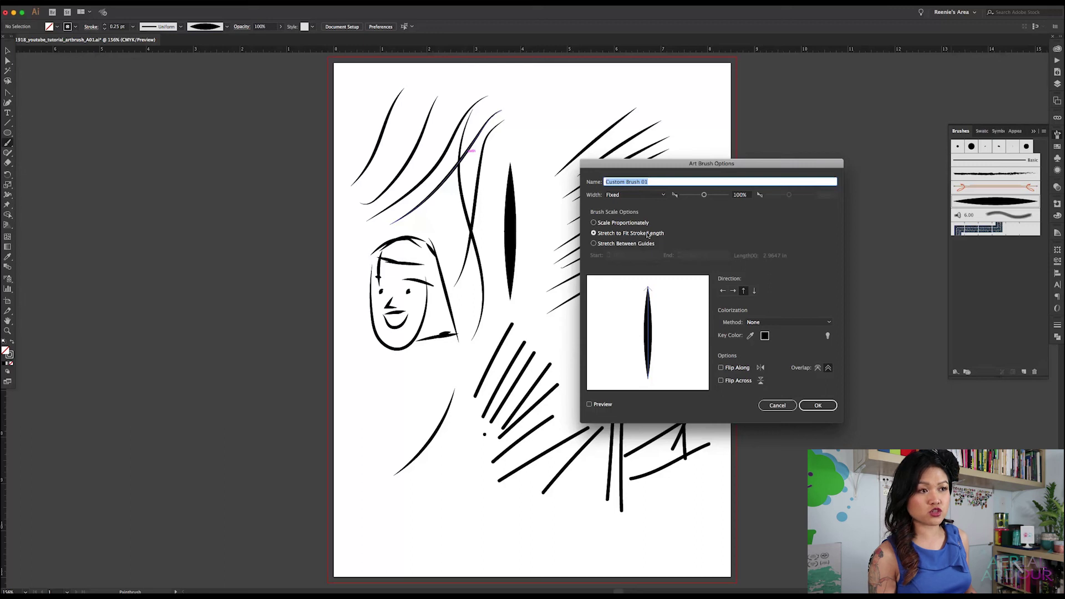
- Switch Custom Brush 01 to Scale Proportionately, confirm, and answer the apply-to-strokes prompt
click(594, 223)
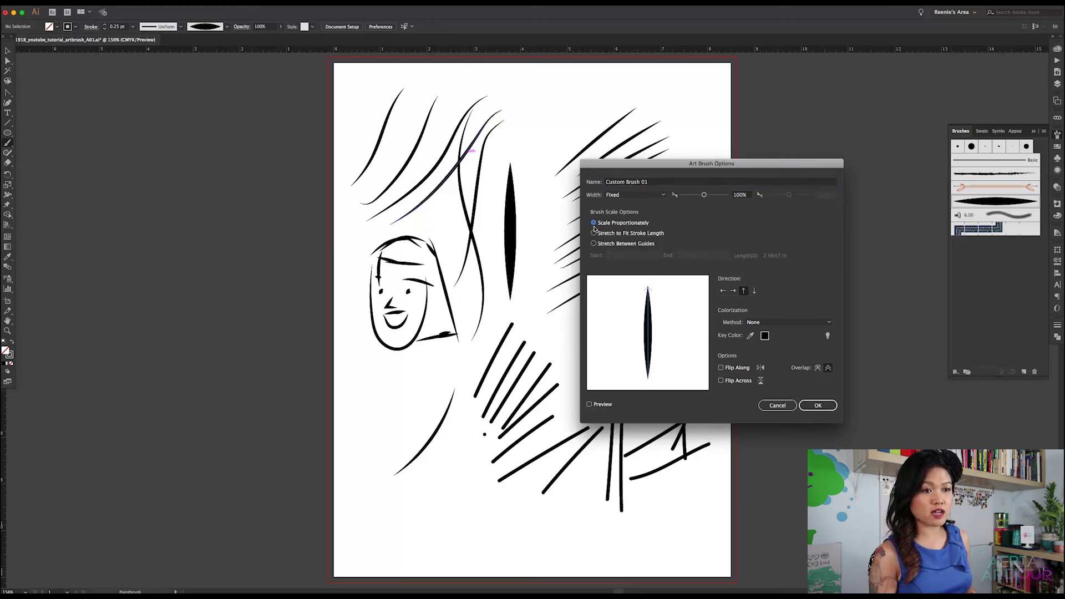
click(816, 405)
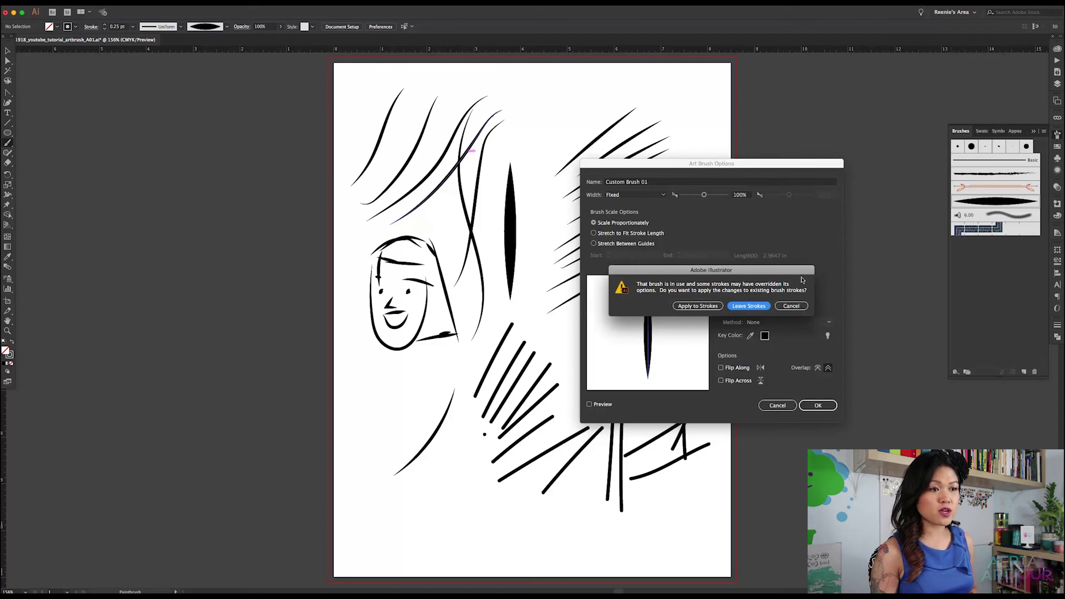
click(749, 307)
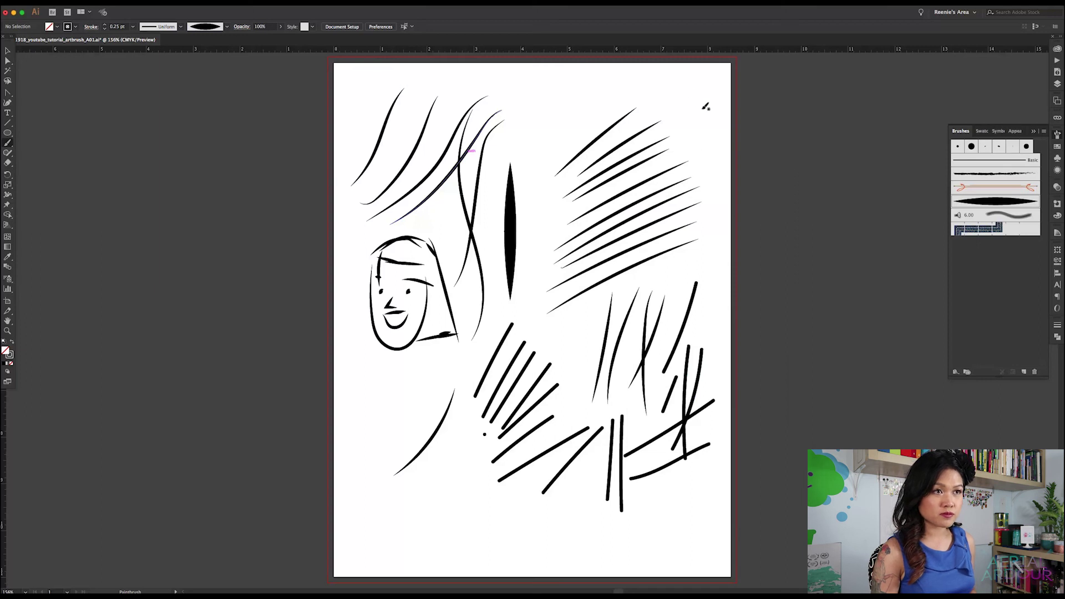
- Paint six Custom Brush 01 test strokes along the right edge and across the middle, then reopen its options
drag(700, 98, 708, 247)
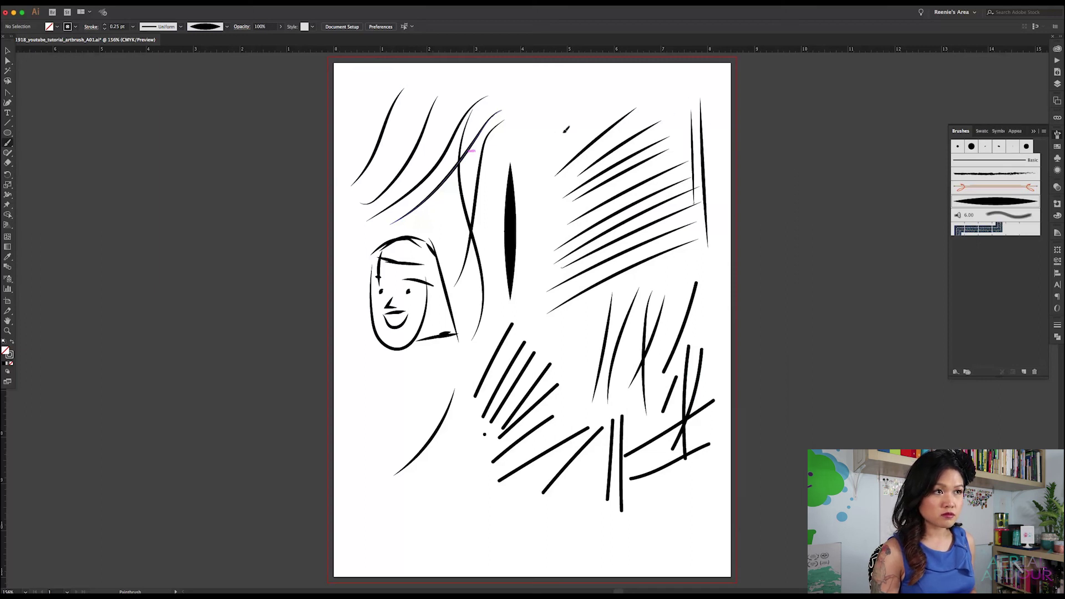
mouse_move(672, 102)
mouse_down()
mouse_move(549, 139)
mouse_move(543, 273)
mouse_up()
mouse_move(526, 163)
mouse_down()
mouse_move(530, 265)
mouse_move(516, 340)
mouse_up()
drag(581, 291, 449, 356)
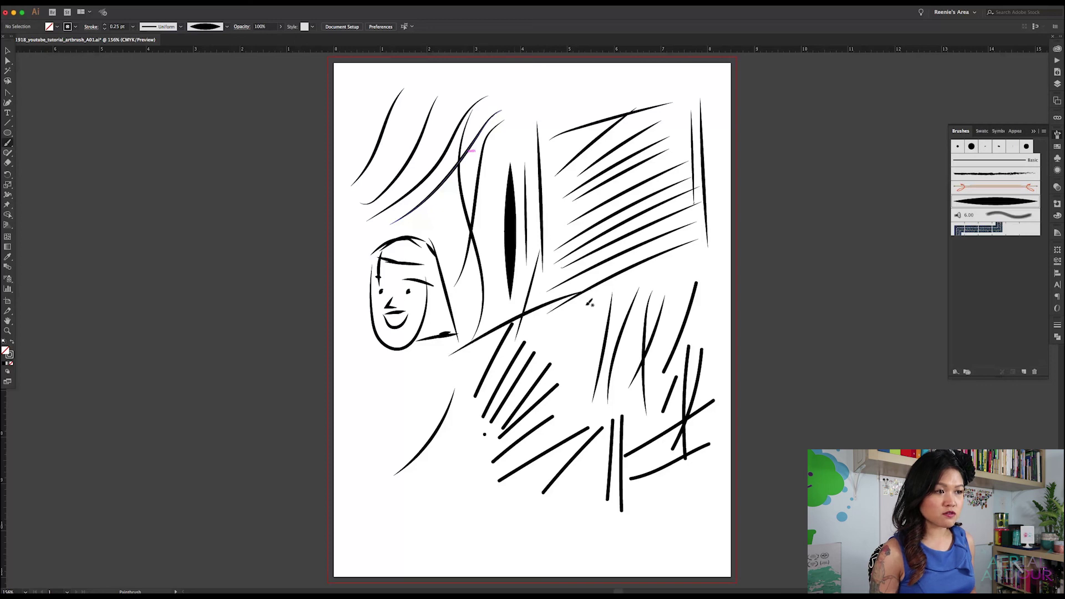
drag(575, 313, 441, 398)
drag(594, 321, 454, 437)
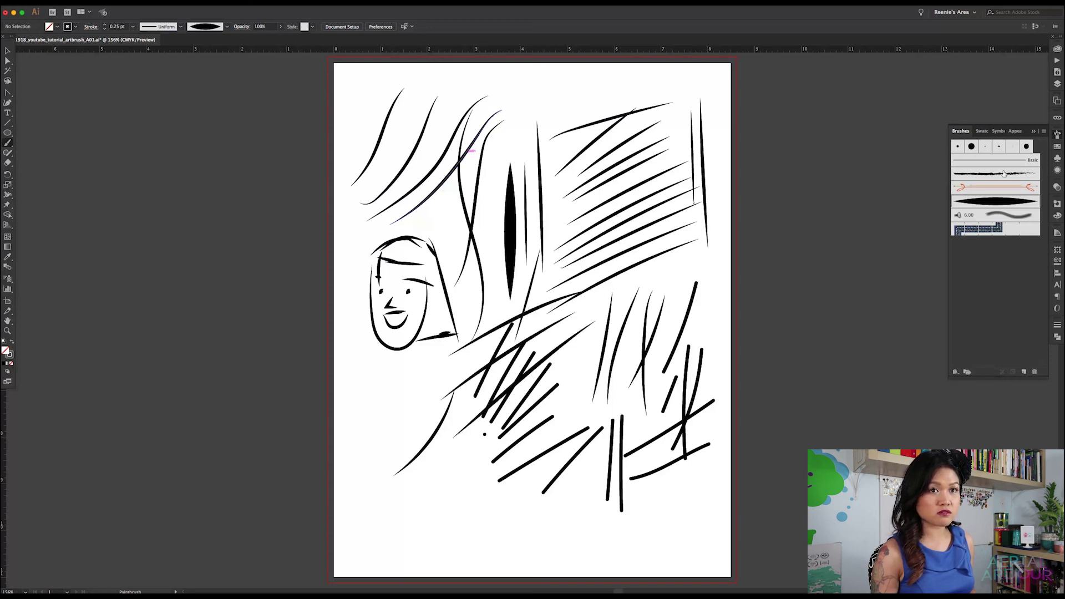
double_click(1016, 204)
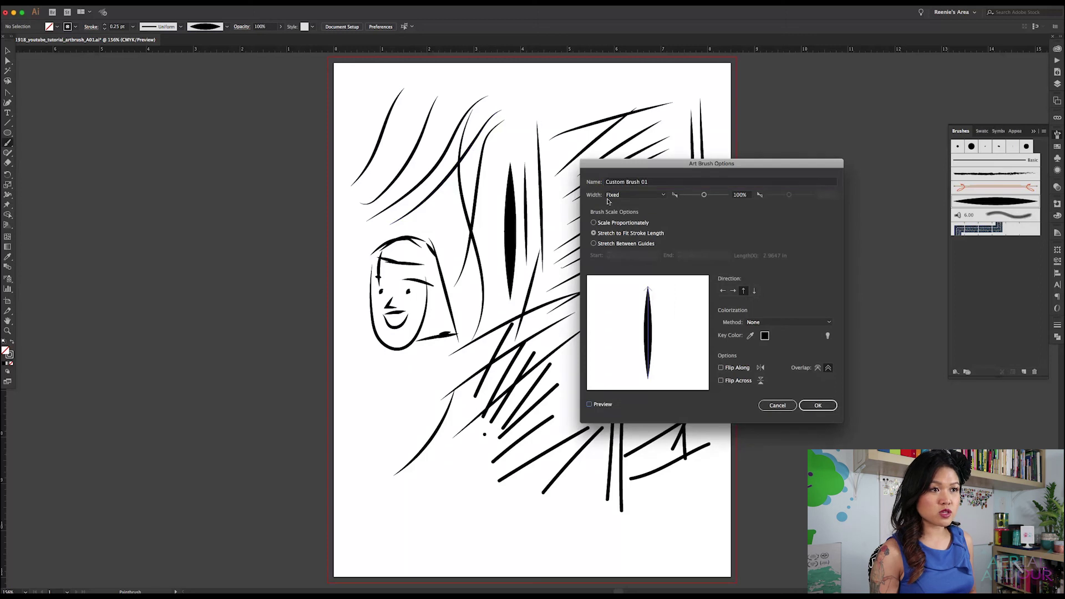
- Set Custom Brush 01's width to 52% and apply it to the existing strokes
mouse_move(705, 196)
mouse_down()
mouse_move(686, 198)
mouse_move(703, 197)
mouse_up()
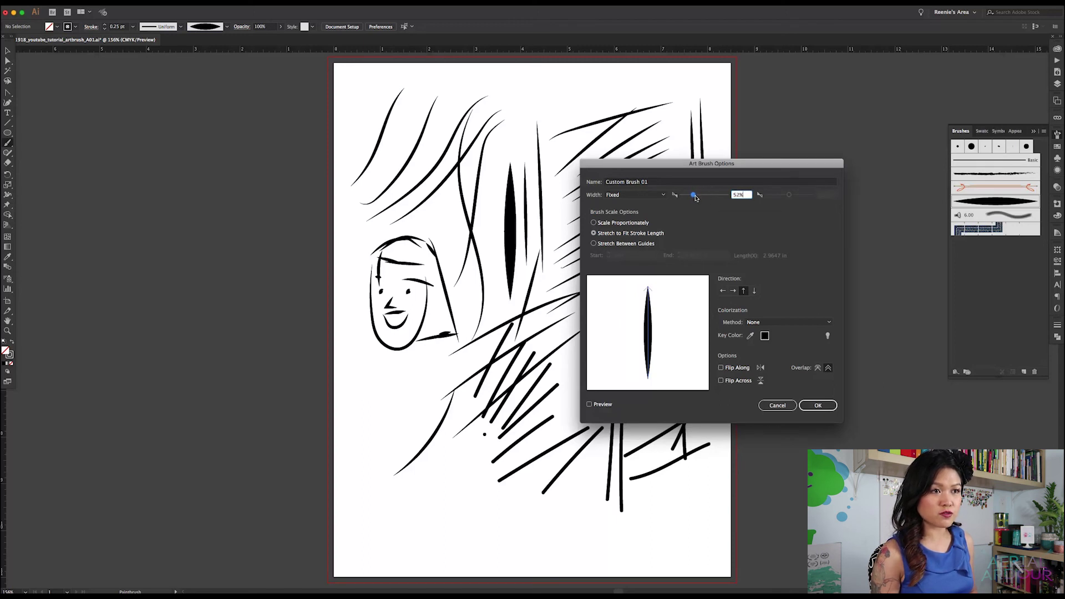
click(817, 406)
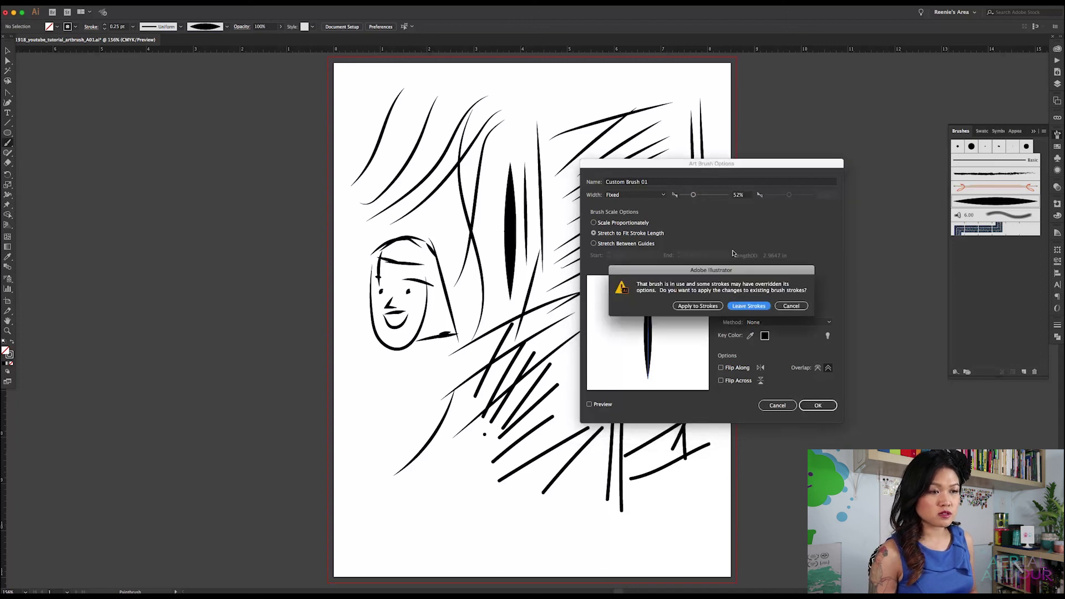
click(708, 306)
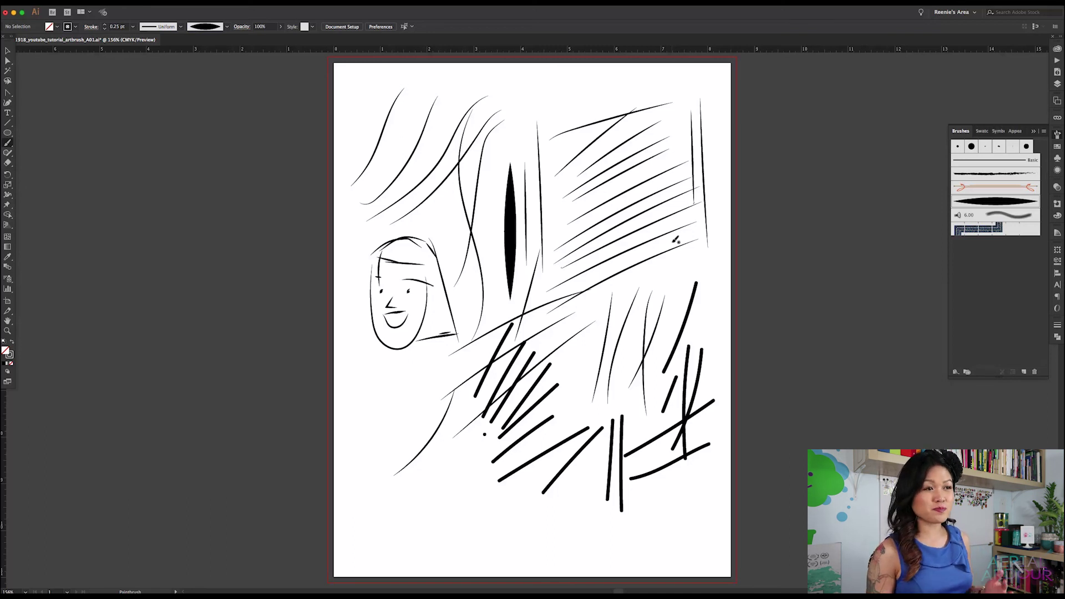
- Change Custom Brush 01's width to 253%, choosing Leave Strokes so earlier strokes stay unchanged
double_click(987, 205)
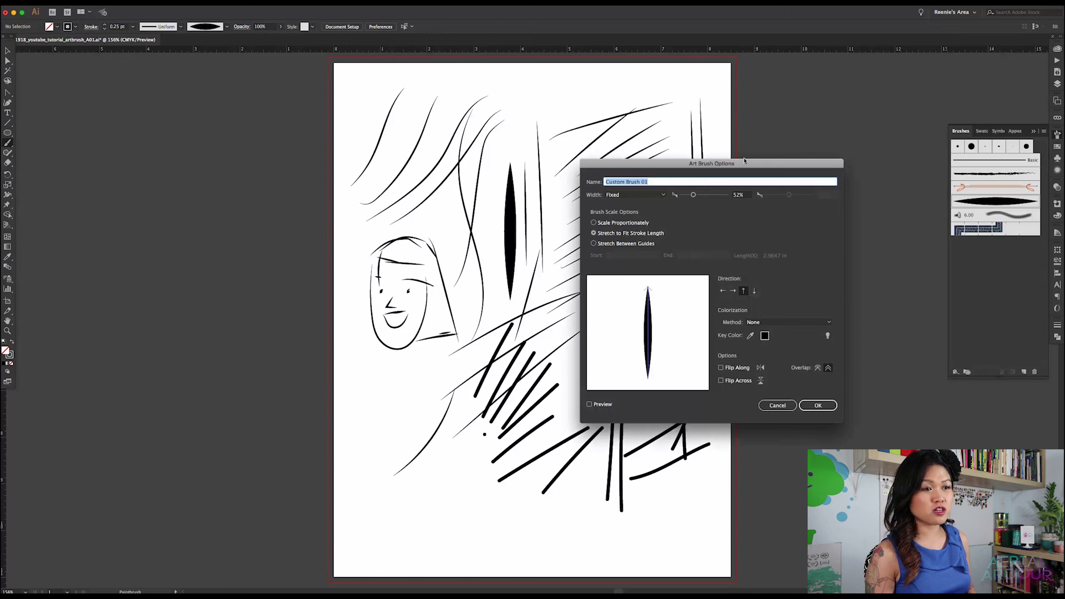
drag(745, 161, 831, 148)
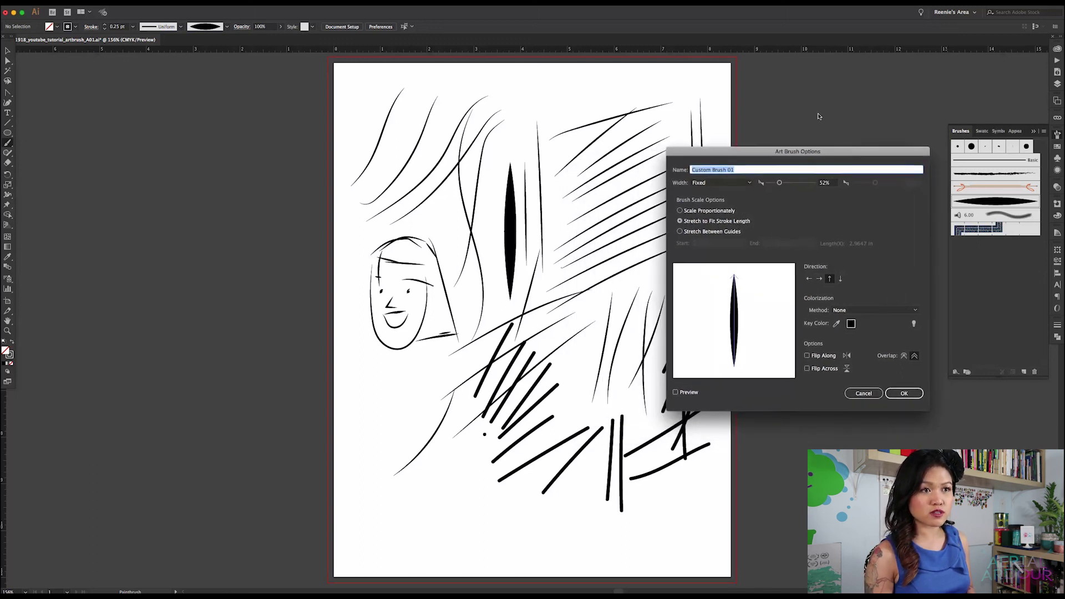
drag(781, 185, 801, 184)
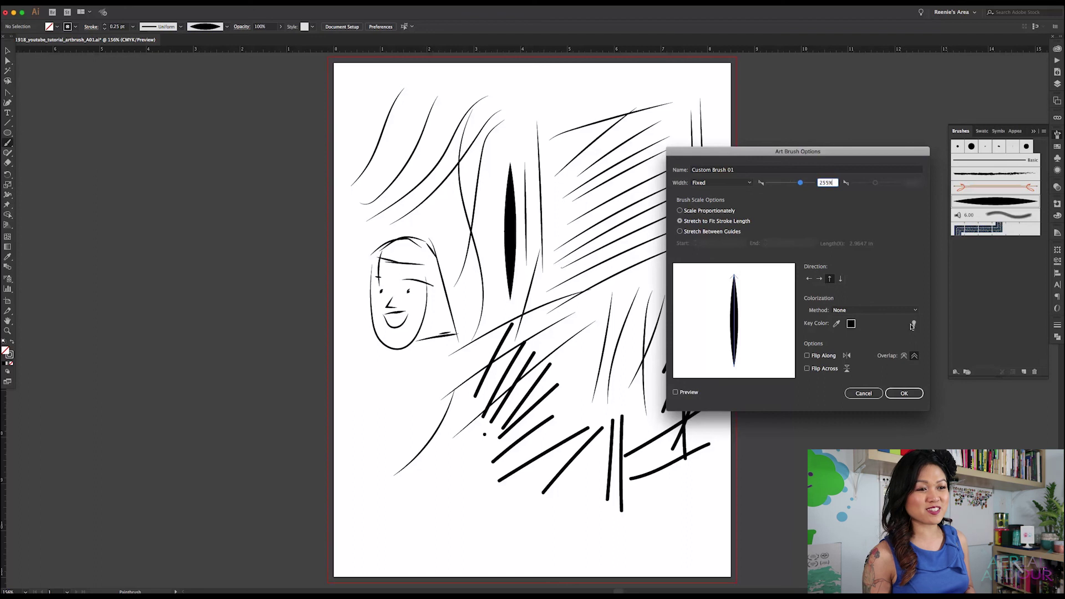
click(903, 395)
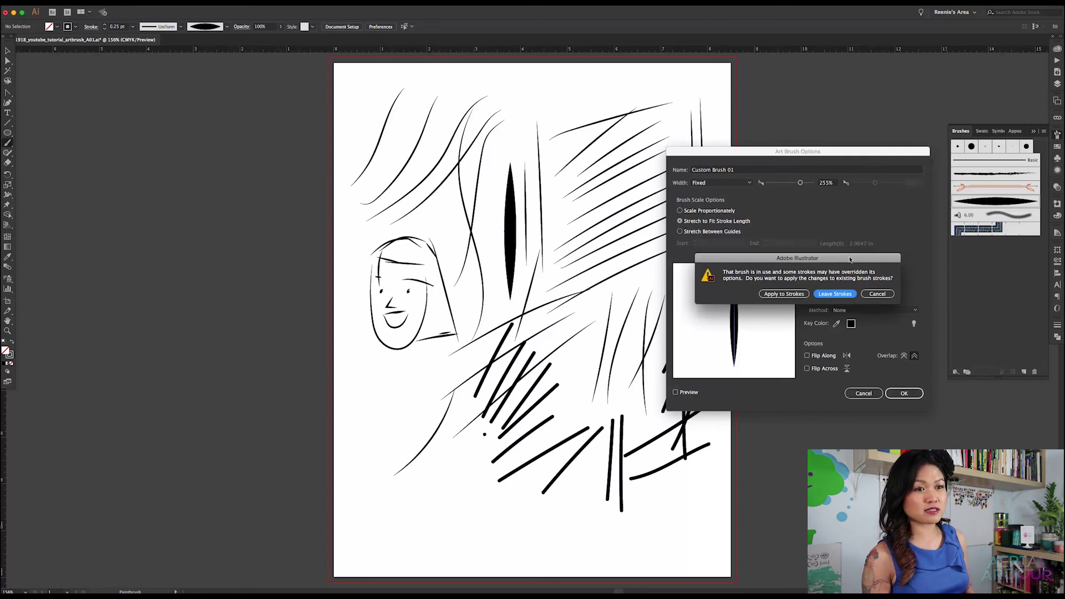
click(841, 294)
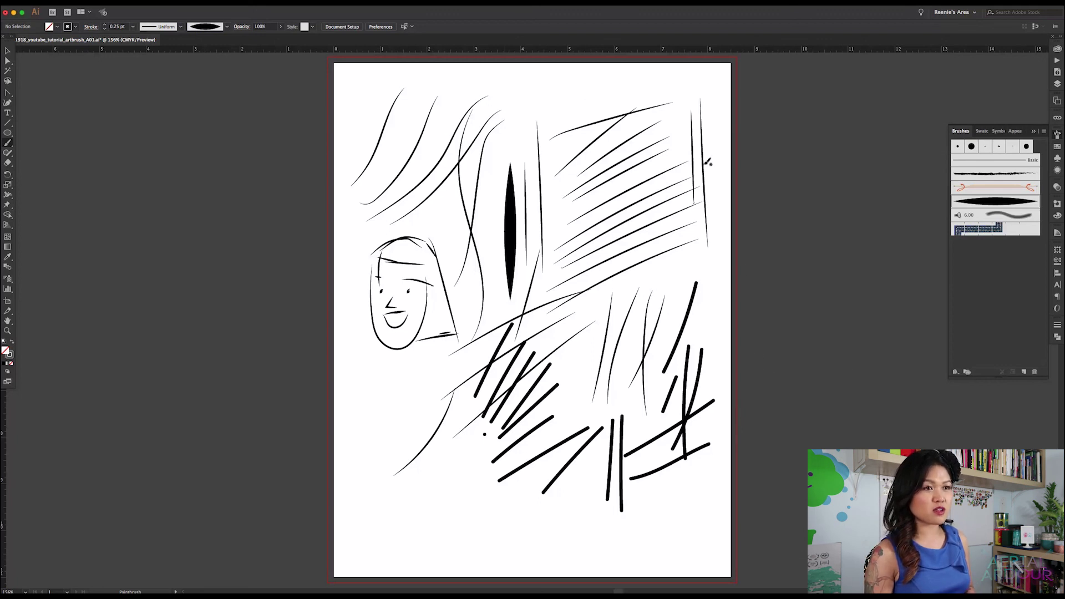
- Paint seven bold tapered strokes forming a zigzag over the upper-right hatching
drag(715, 339, 717, 164)
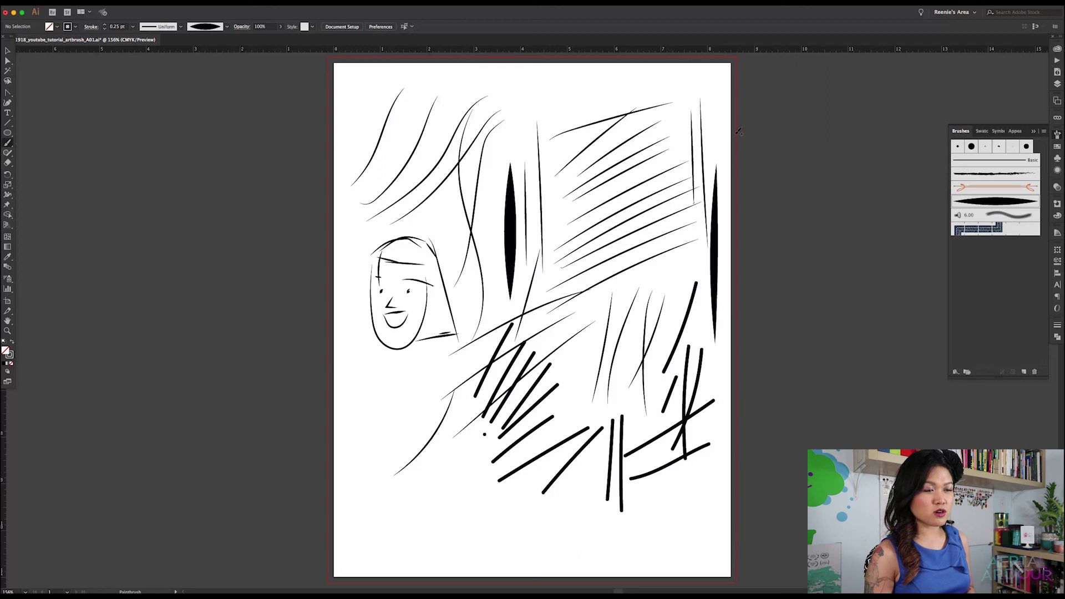
drag(670, 311, 715, 138)
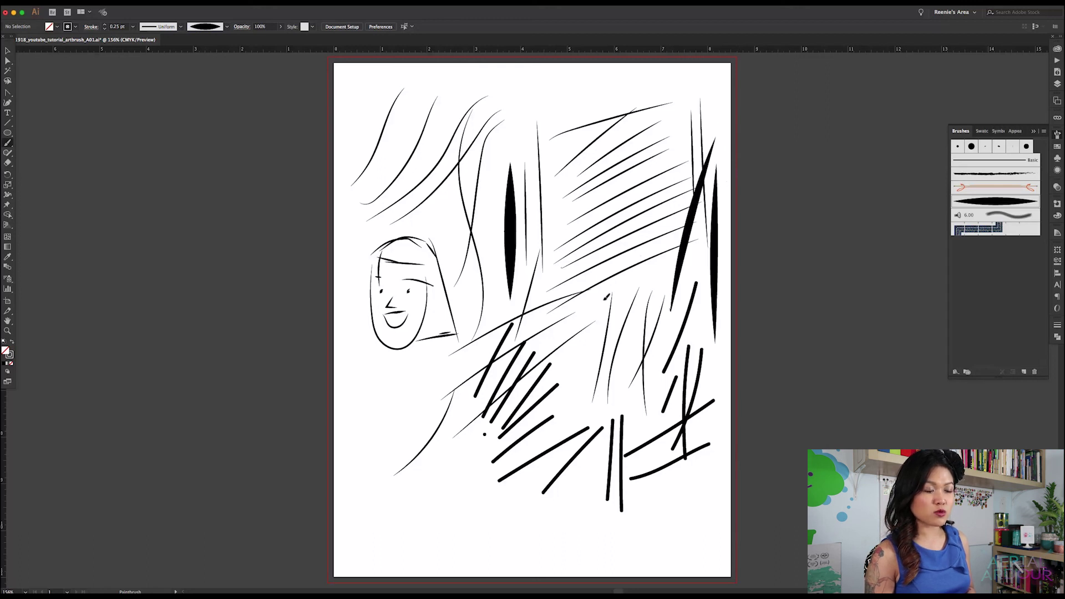
drag(607, 297, 729, 178)
drag(632, 382, 604, 106)
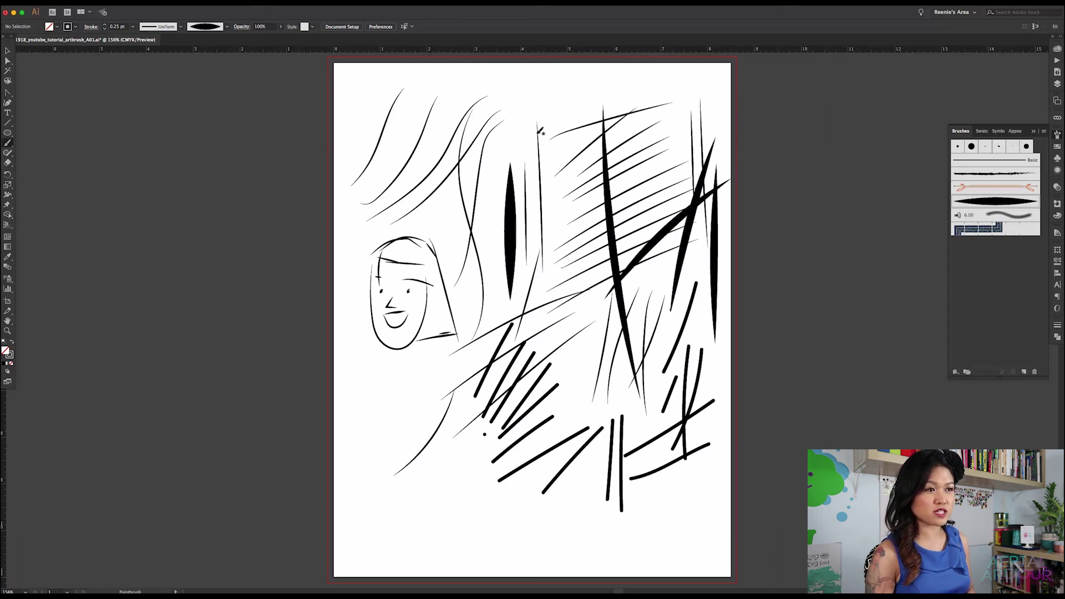
drag(541, 127, 641, 319)
drag(643, 280, 520, 186)
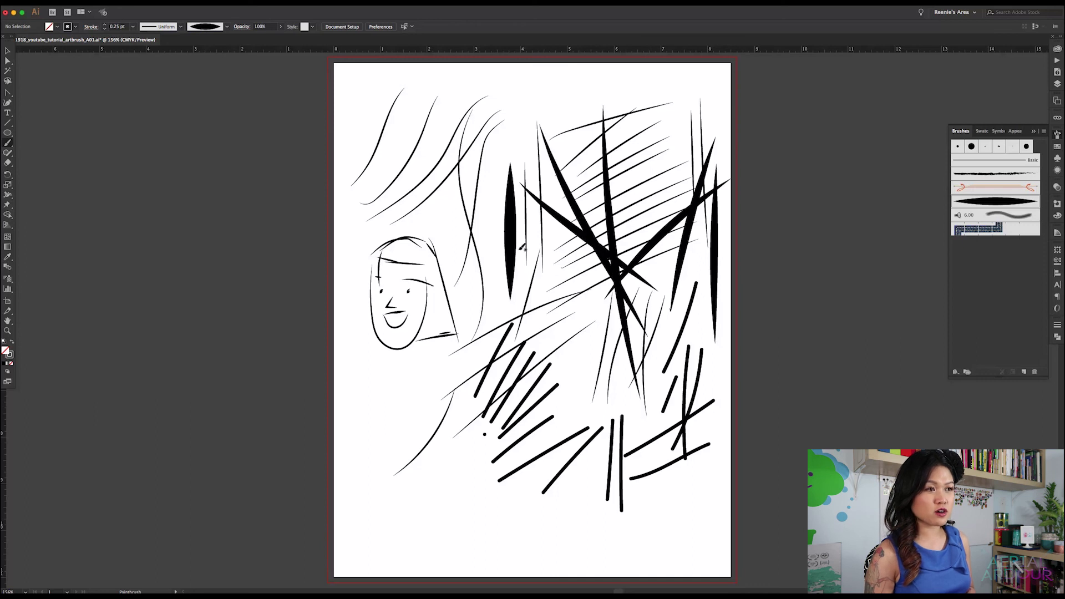
mouse_move(654, 286)
mouse_down()
mouse_move(517, 230)
mouse_move(522, 370)
mouse_up()
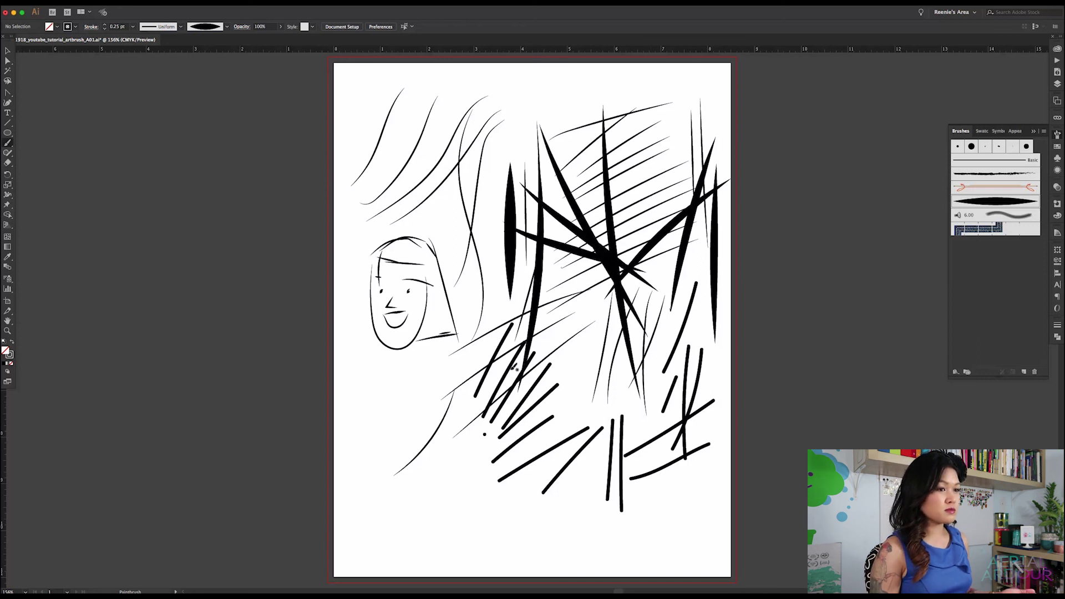
- Switch to the Selection tool in the Tools panel
click(7, 51)
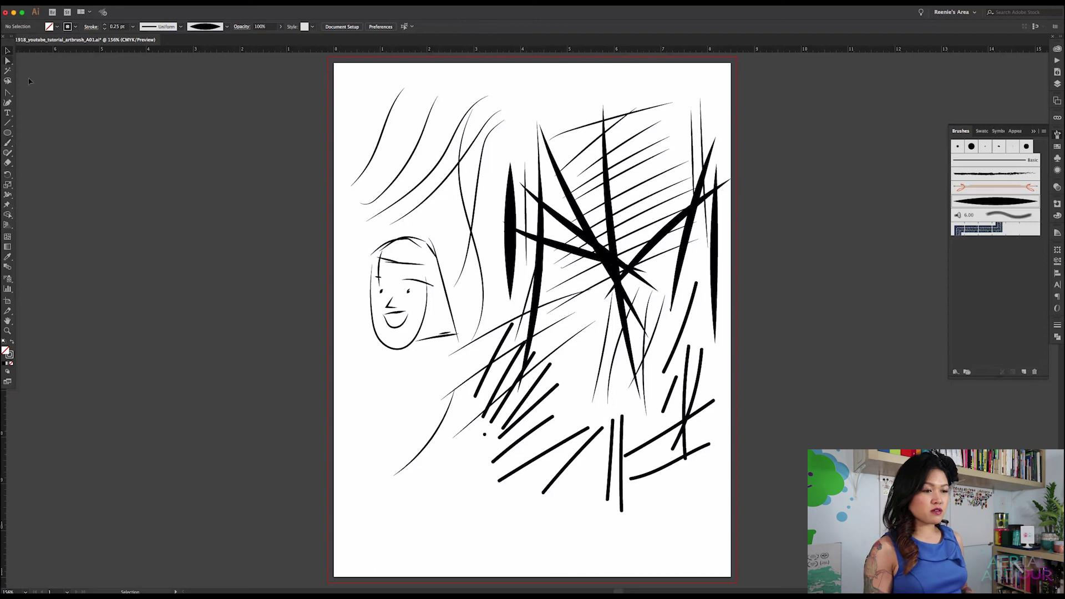